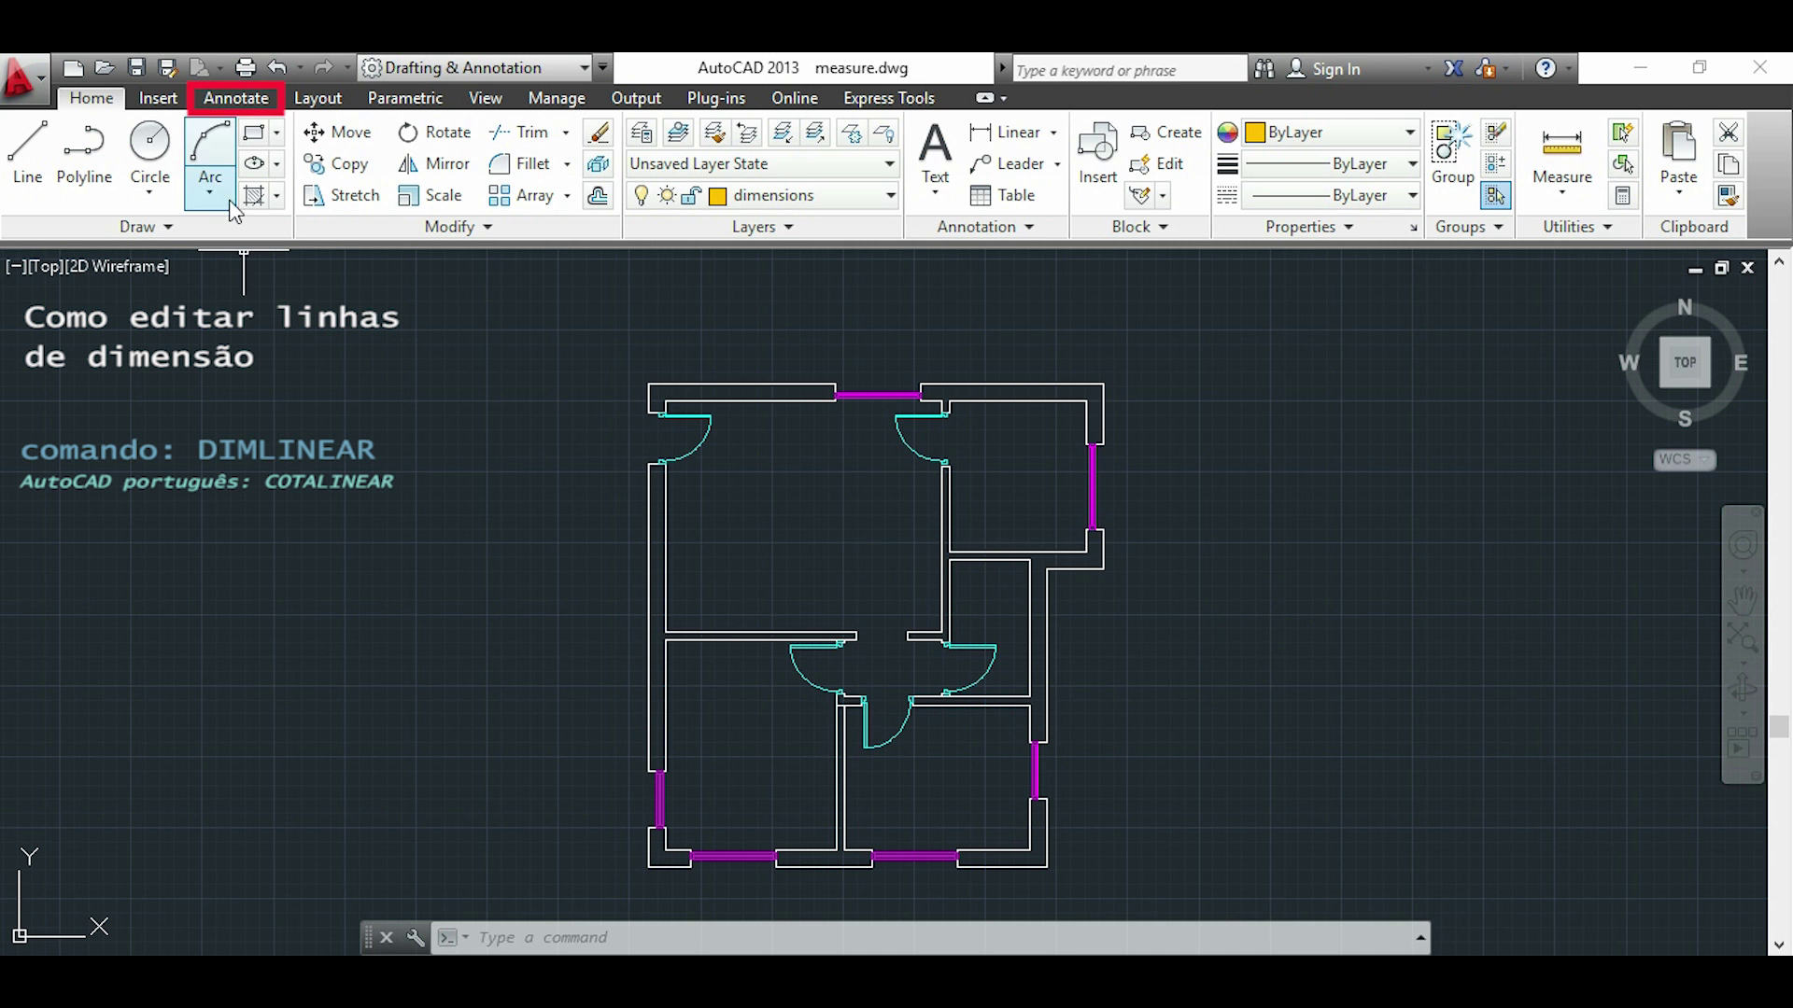
Step: Add a linear dimension from the top wall's left corner to the opening edge, placed above the wall
click(236, 98)
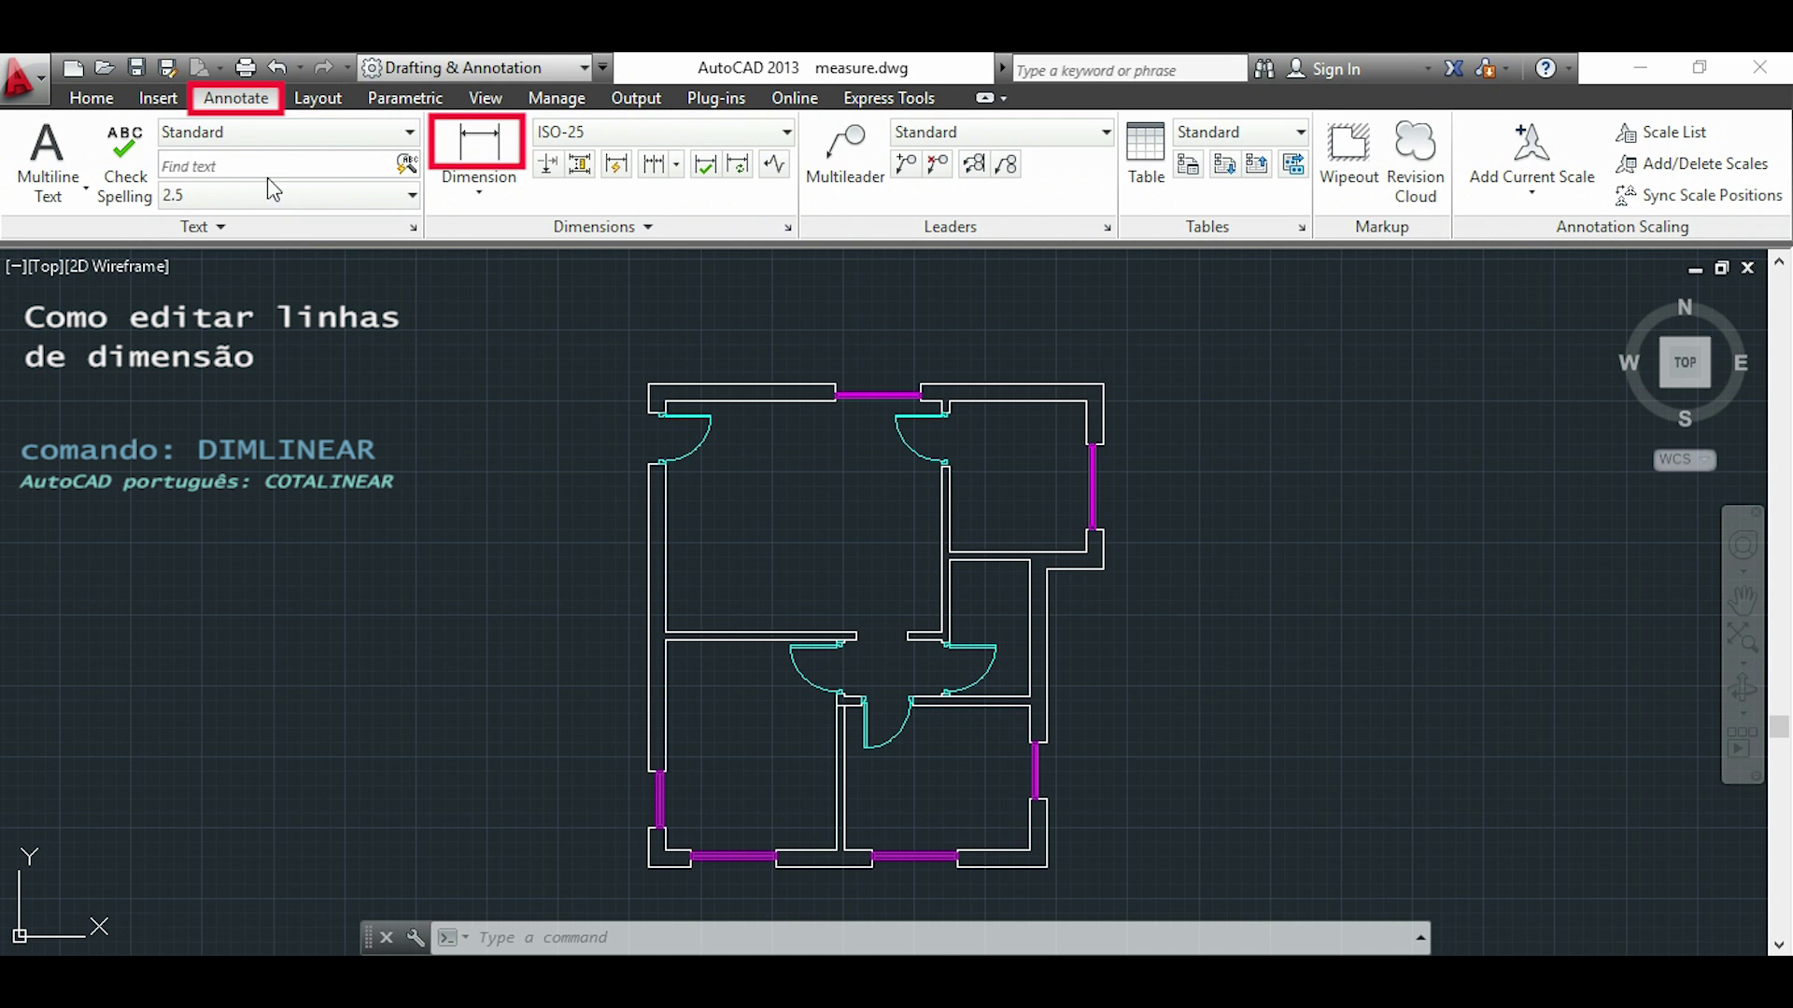
click(487, 161)
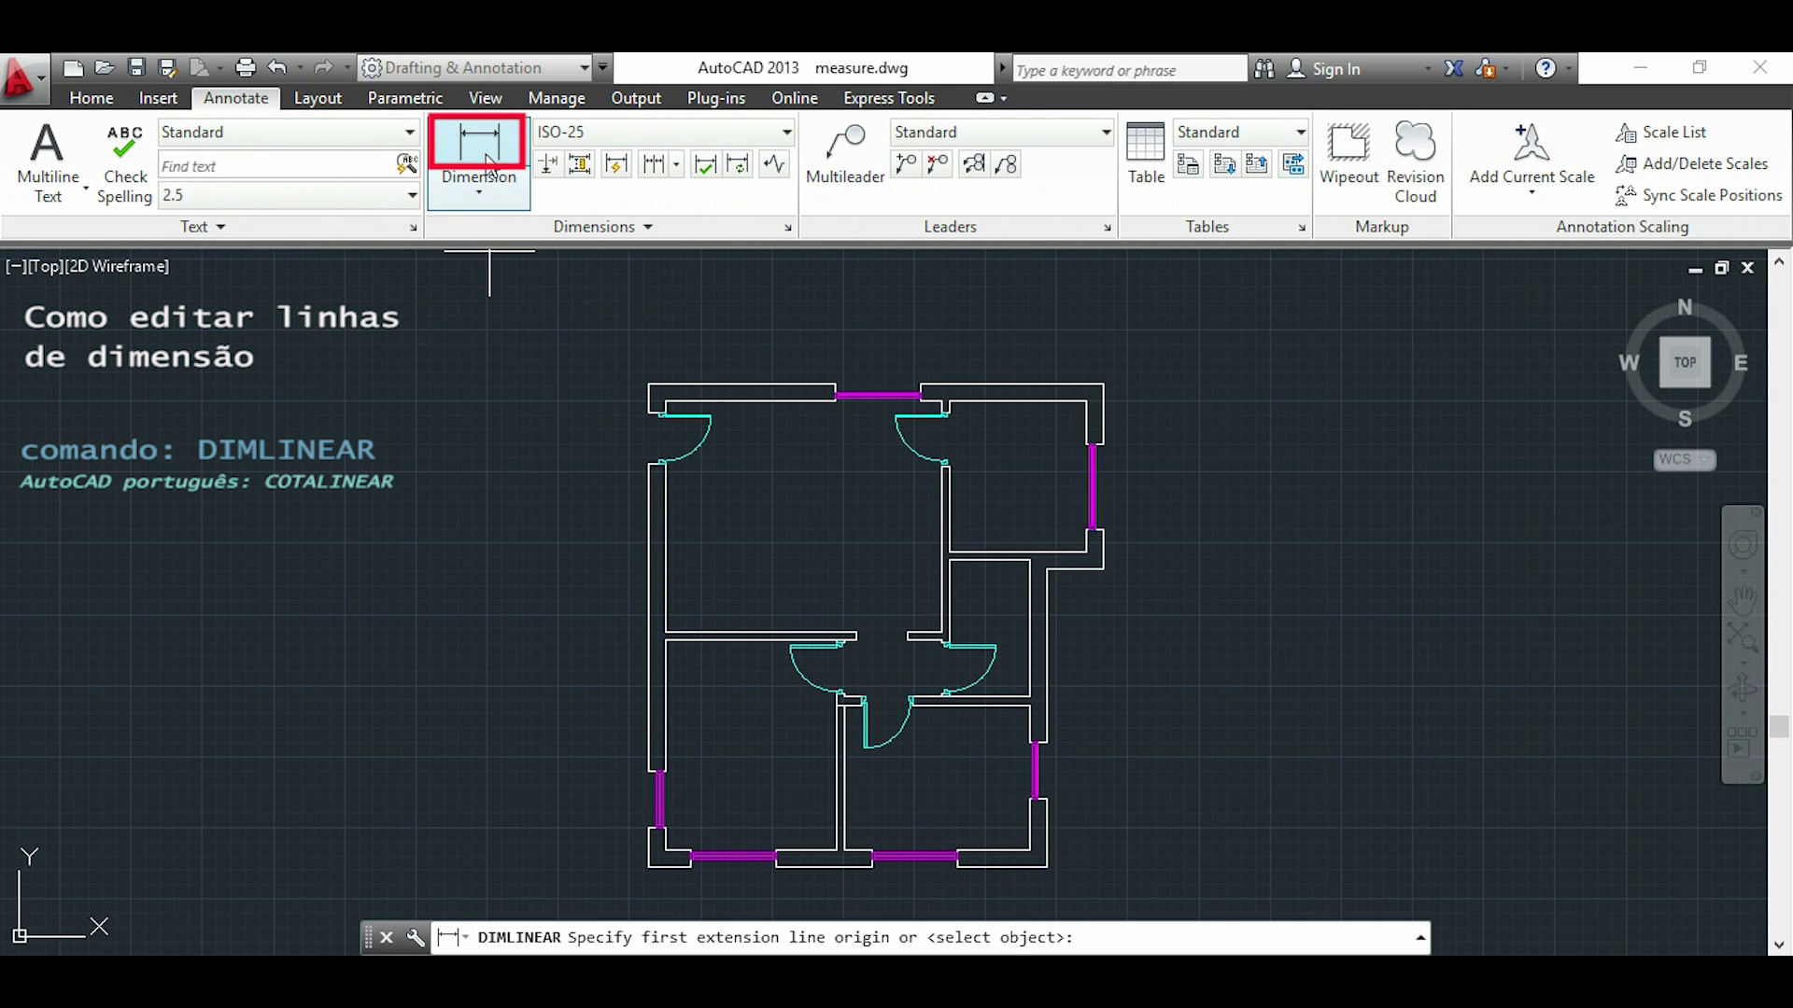
scroll(616, 364, up, 2)
scroll(644, 369, up, 2)
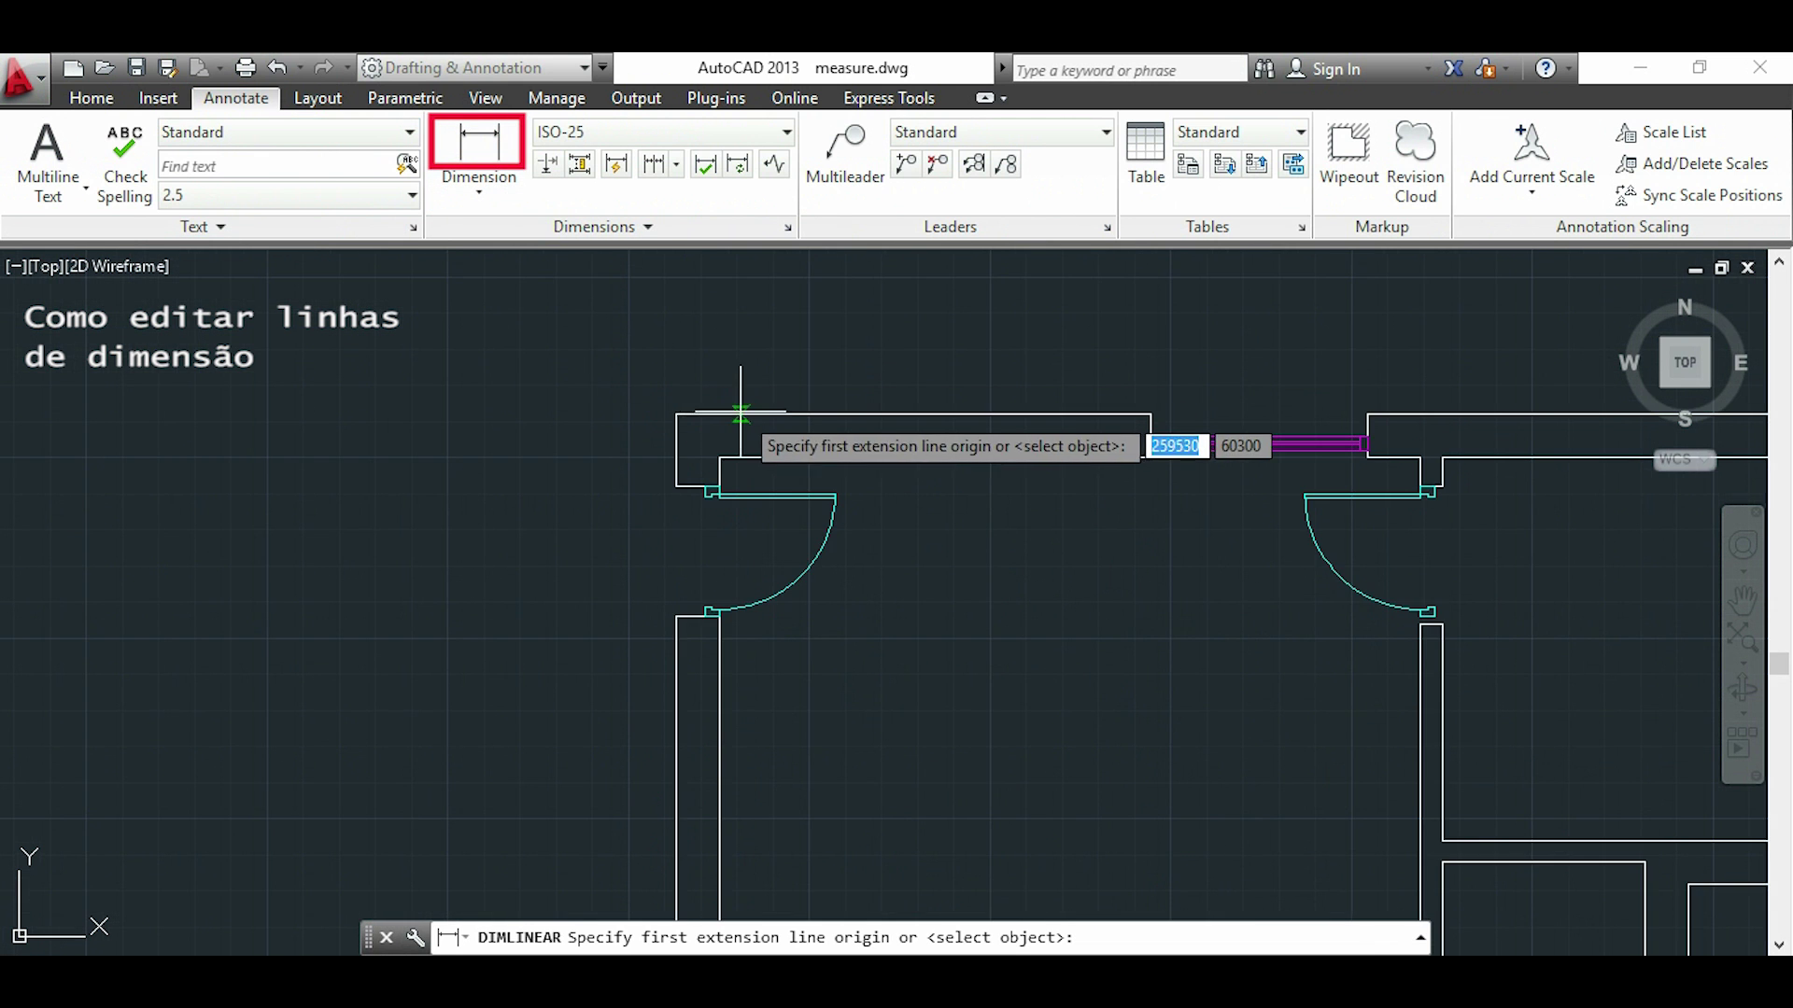
click(676, 413)
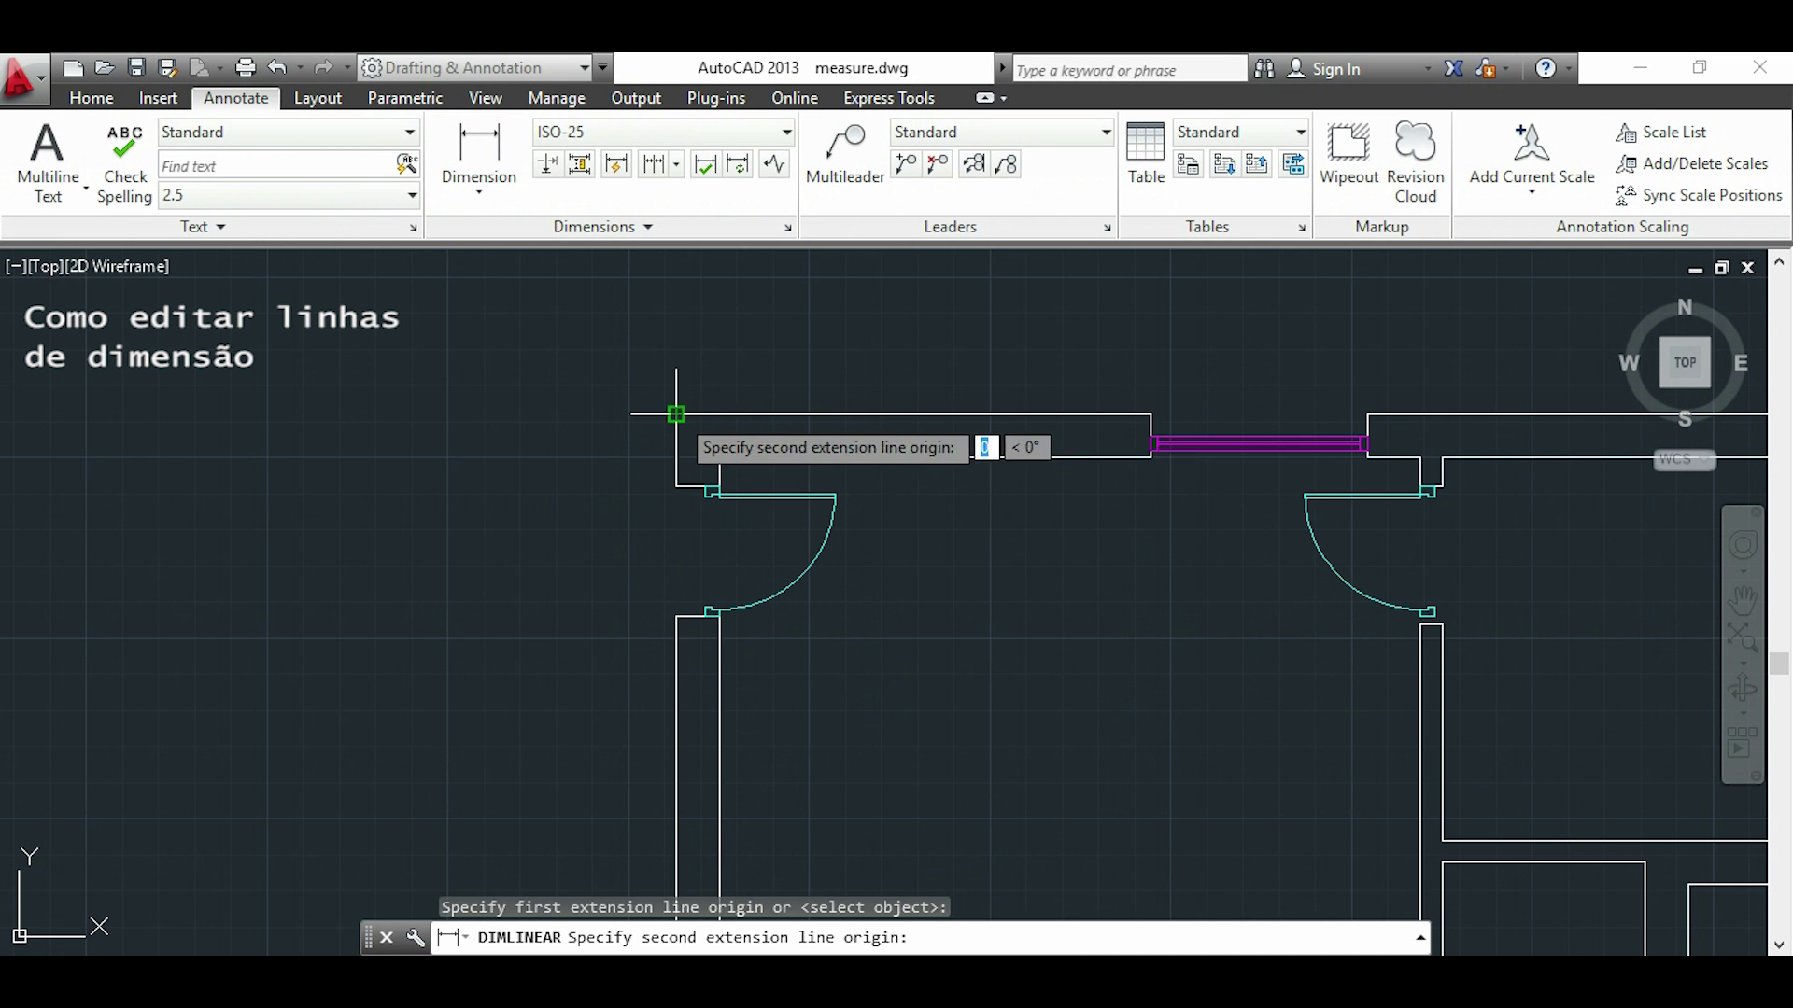
click(1150, 414)
click(1153, 316)
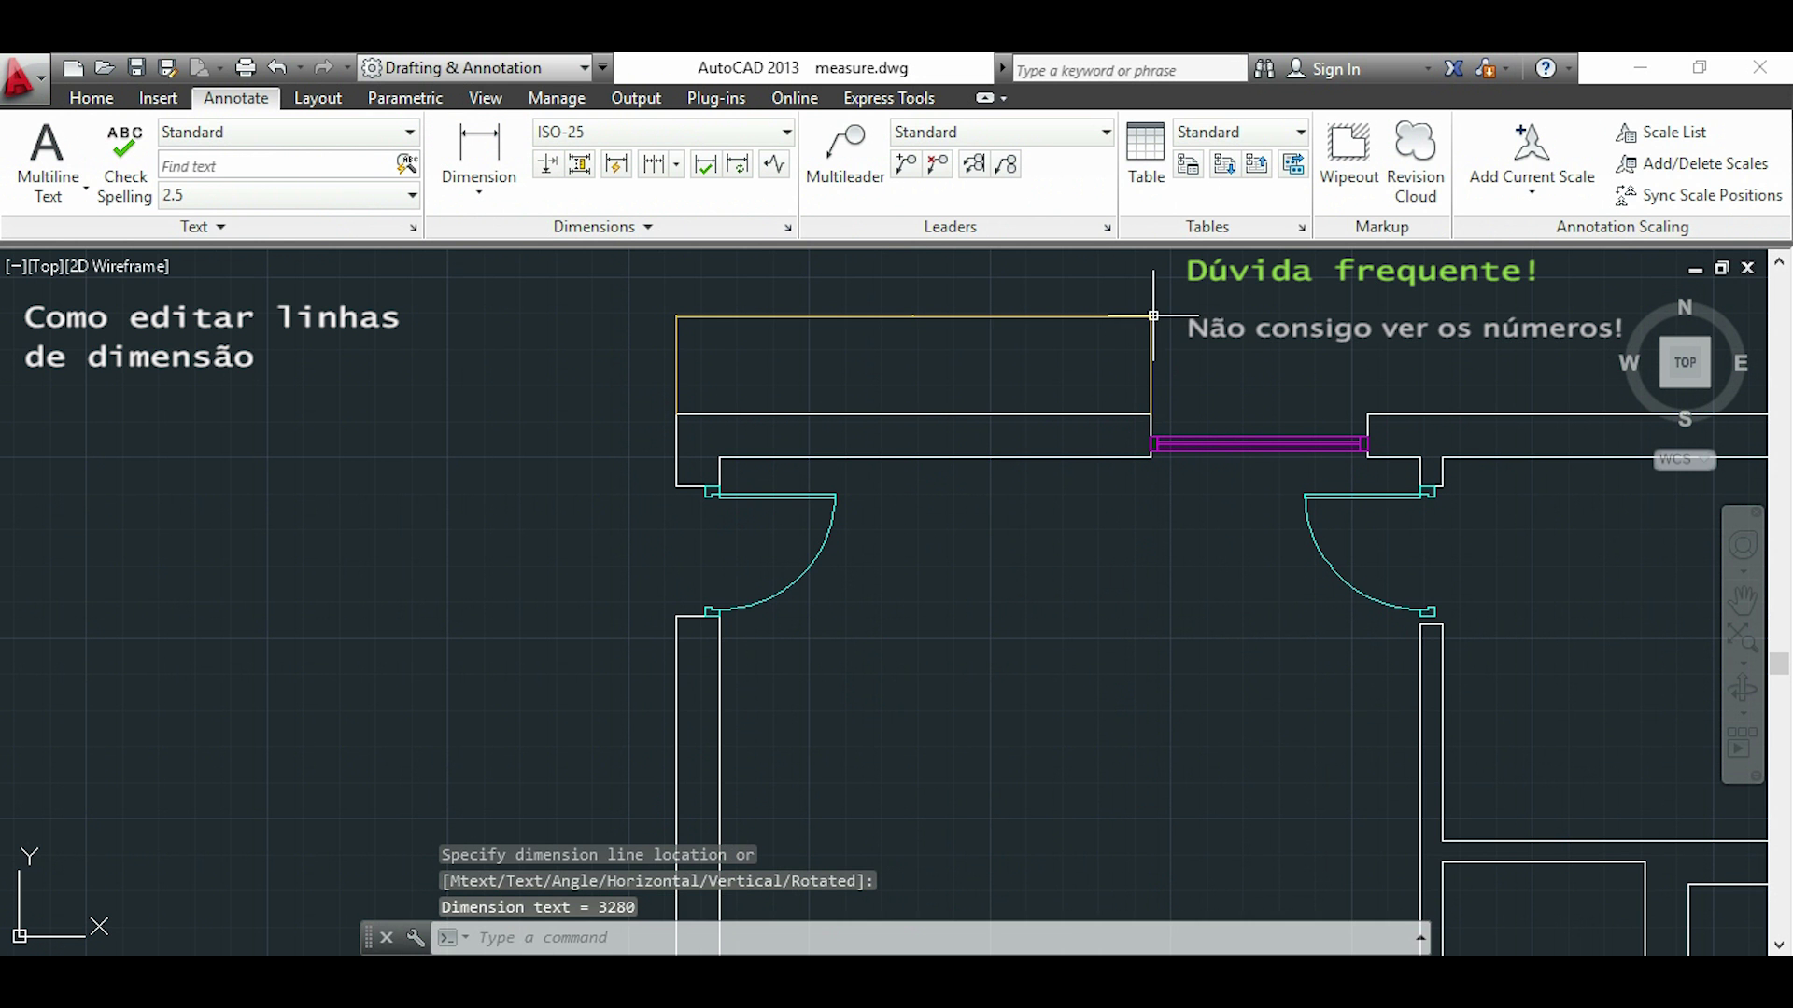
Step: Zoom and pan the view to bring the new 3280 dimension into view
scroll(663, 408, up, 2)
scroll(992, 380, up, 2)
scroll(495, 523, up, 4)
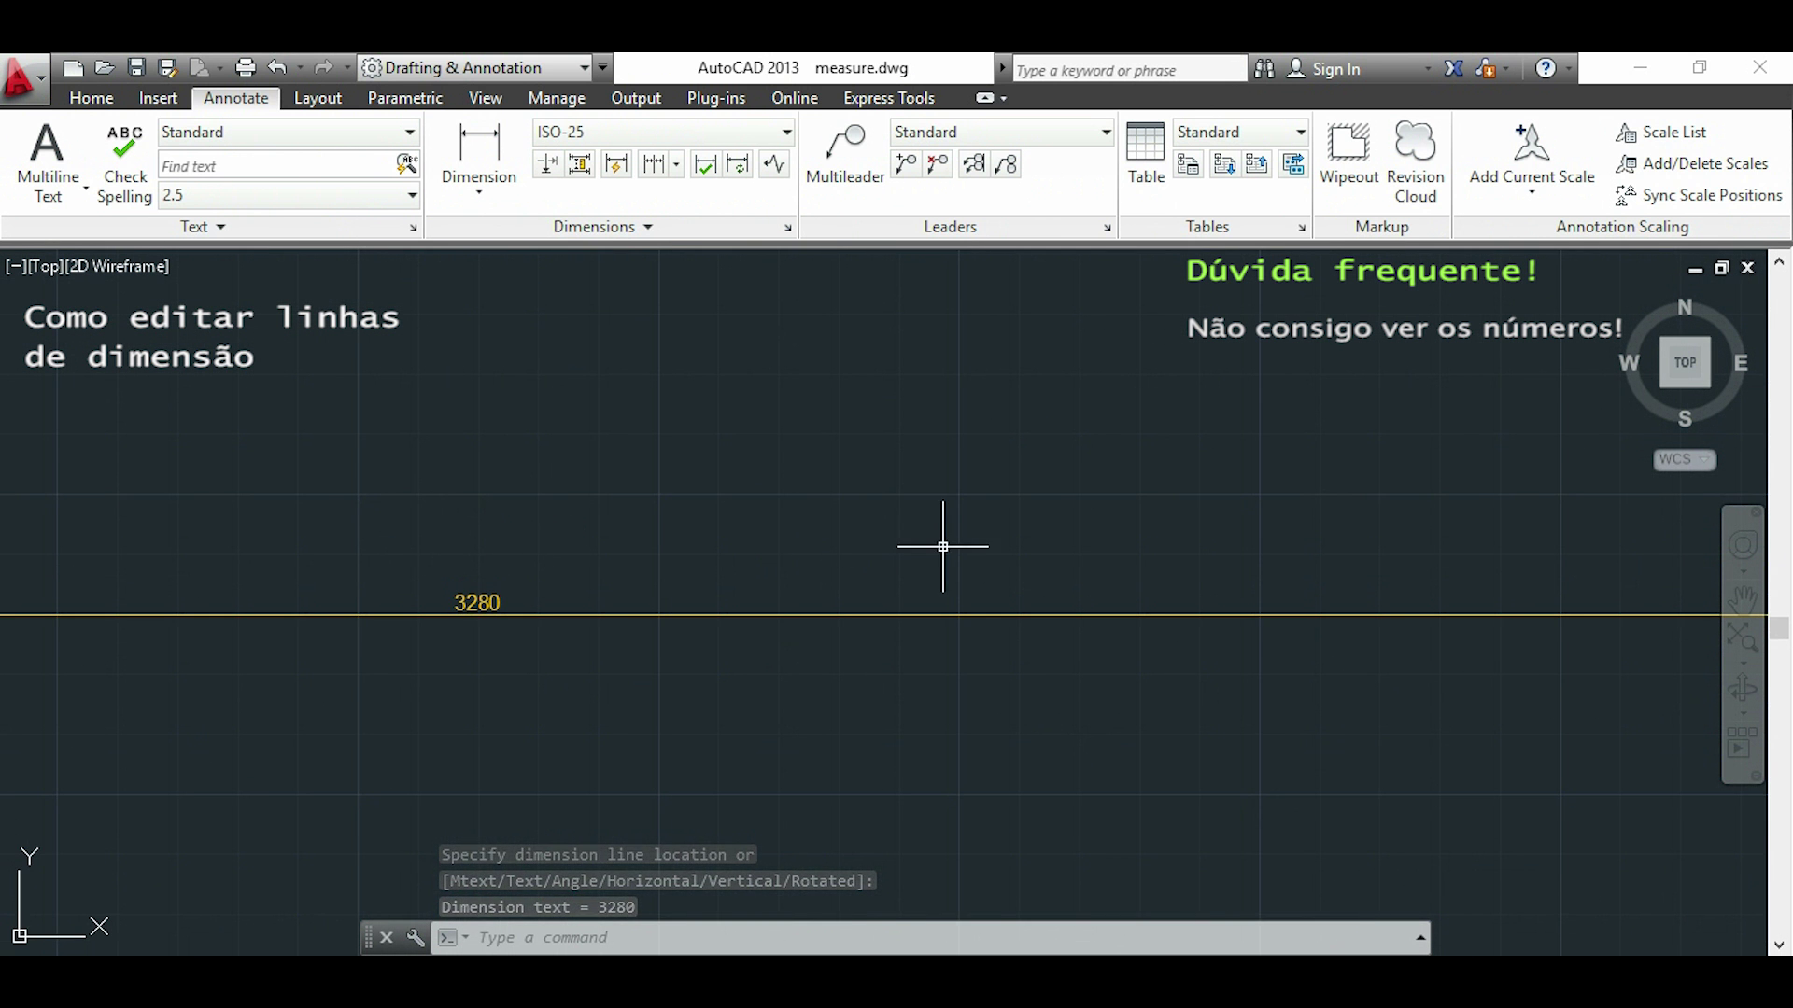
scroll(1020, 484, down, 1)
scroll(1073, 457, down, 1)
scroll(1095, 444, down, 2)
scroll(1100, 458, down, 2)
middle_drag(1280, 552, 1005, 560)
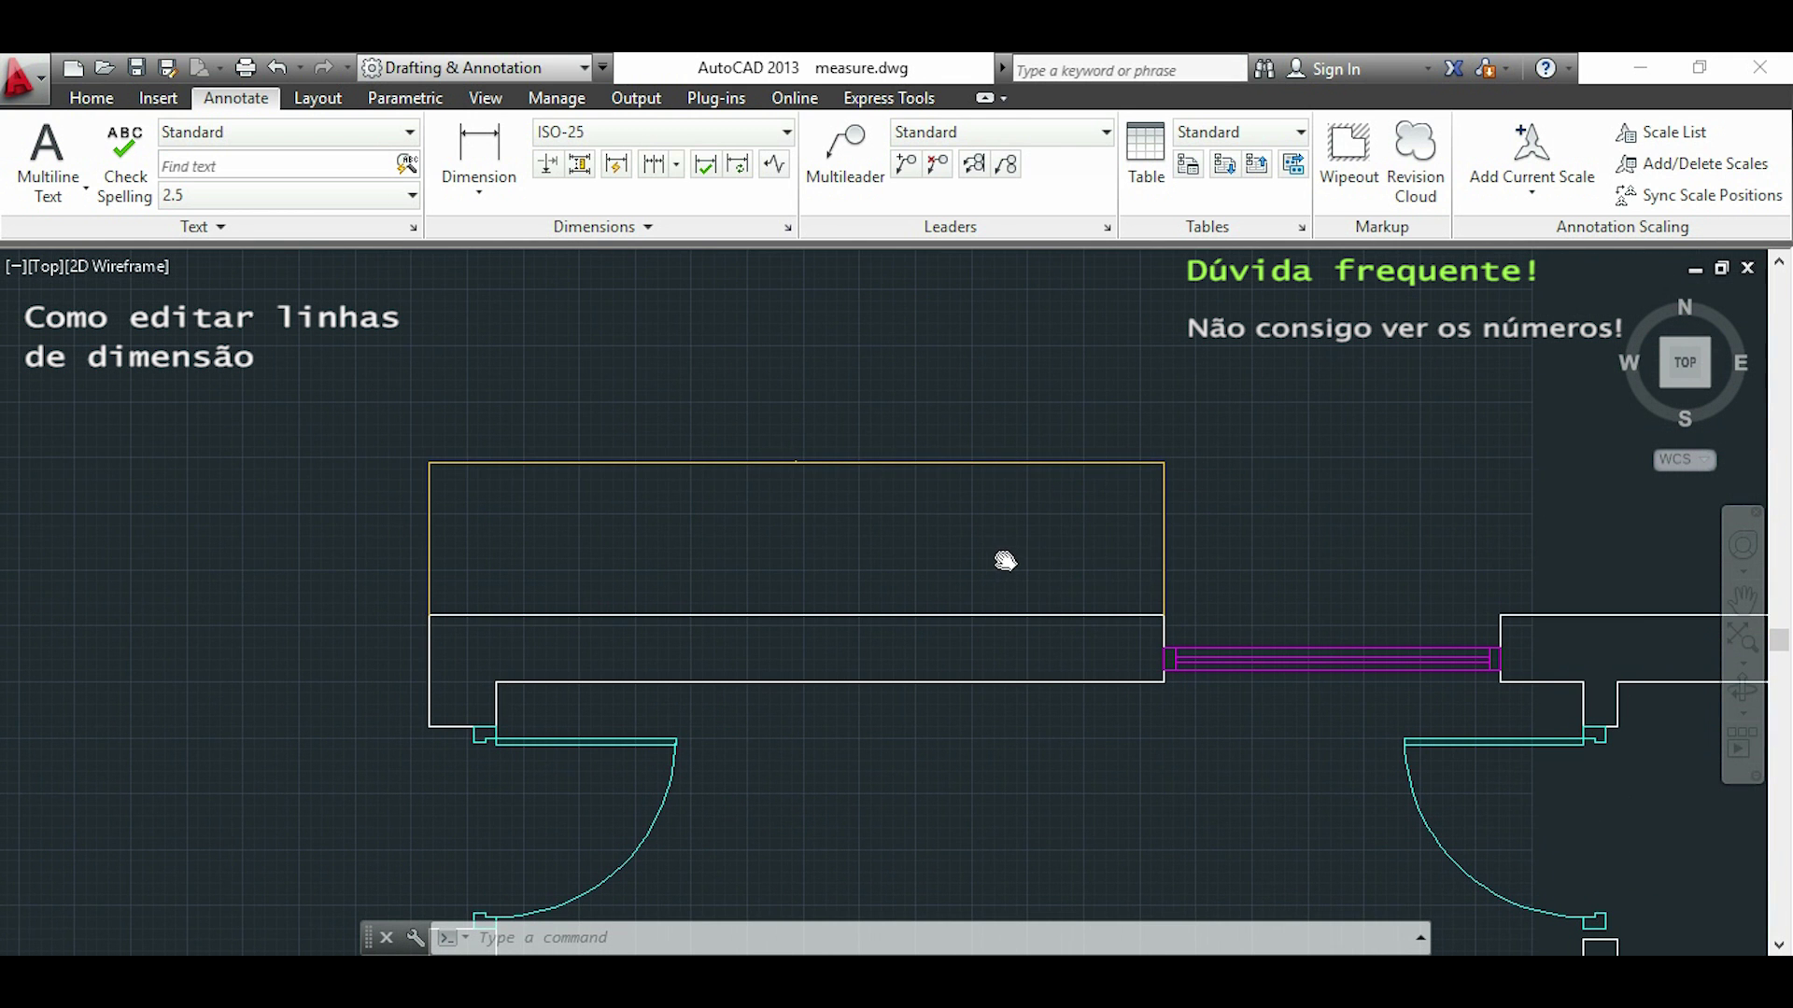
click(1163, 555)
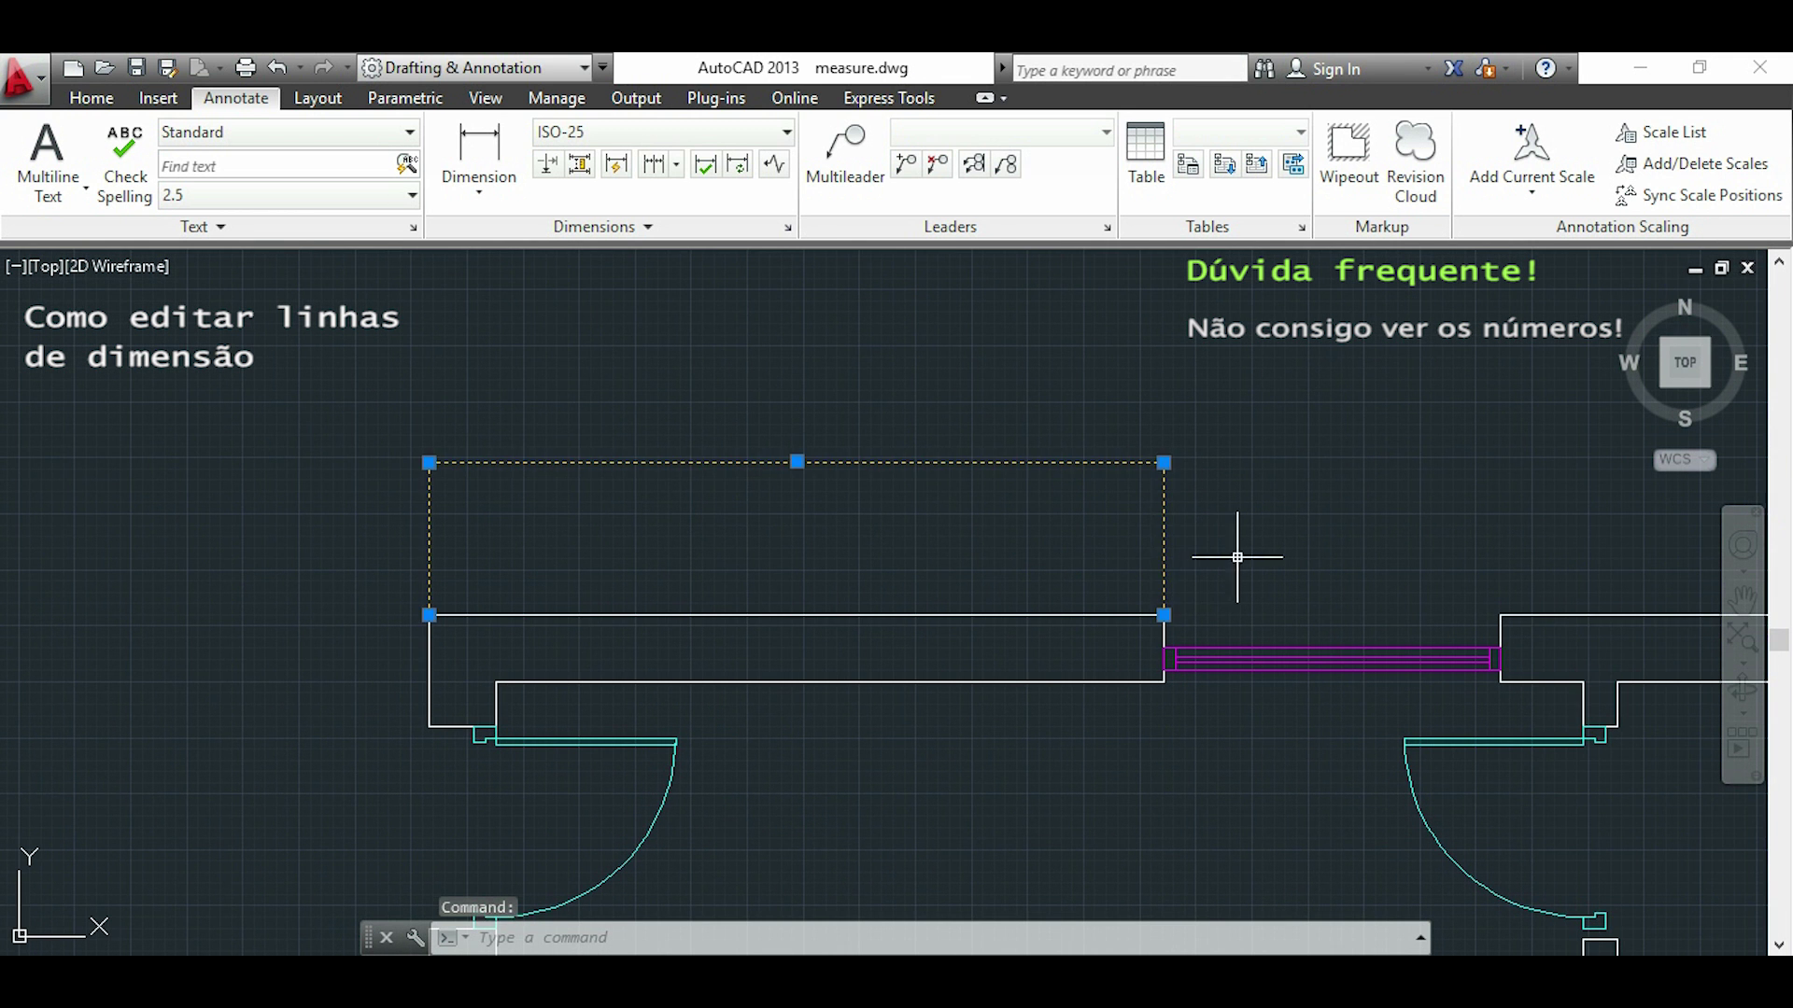
middle_drag(1237, 557, 1054, 564)
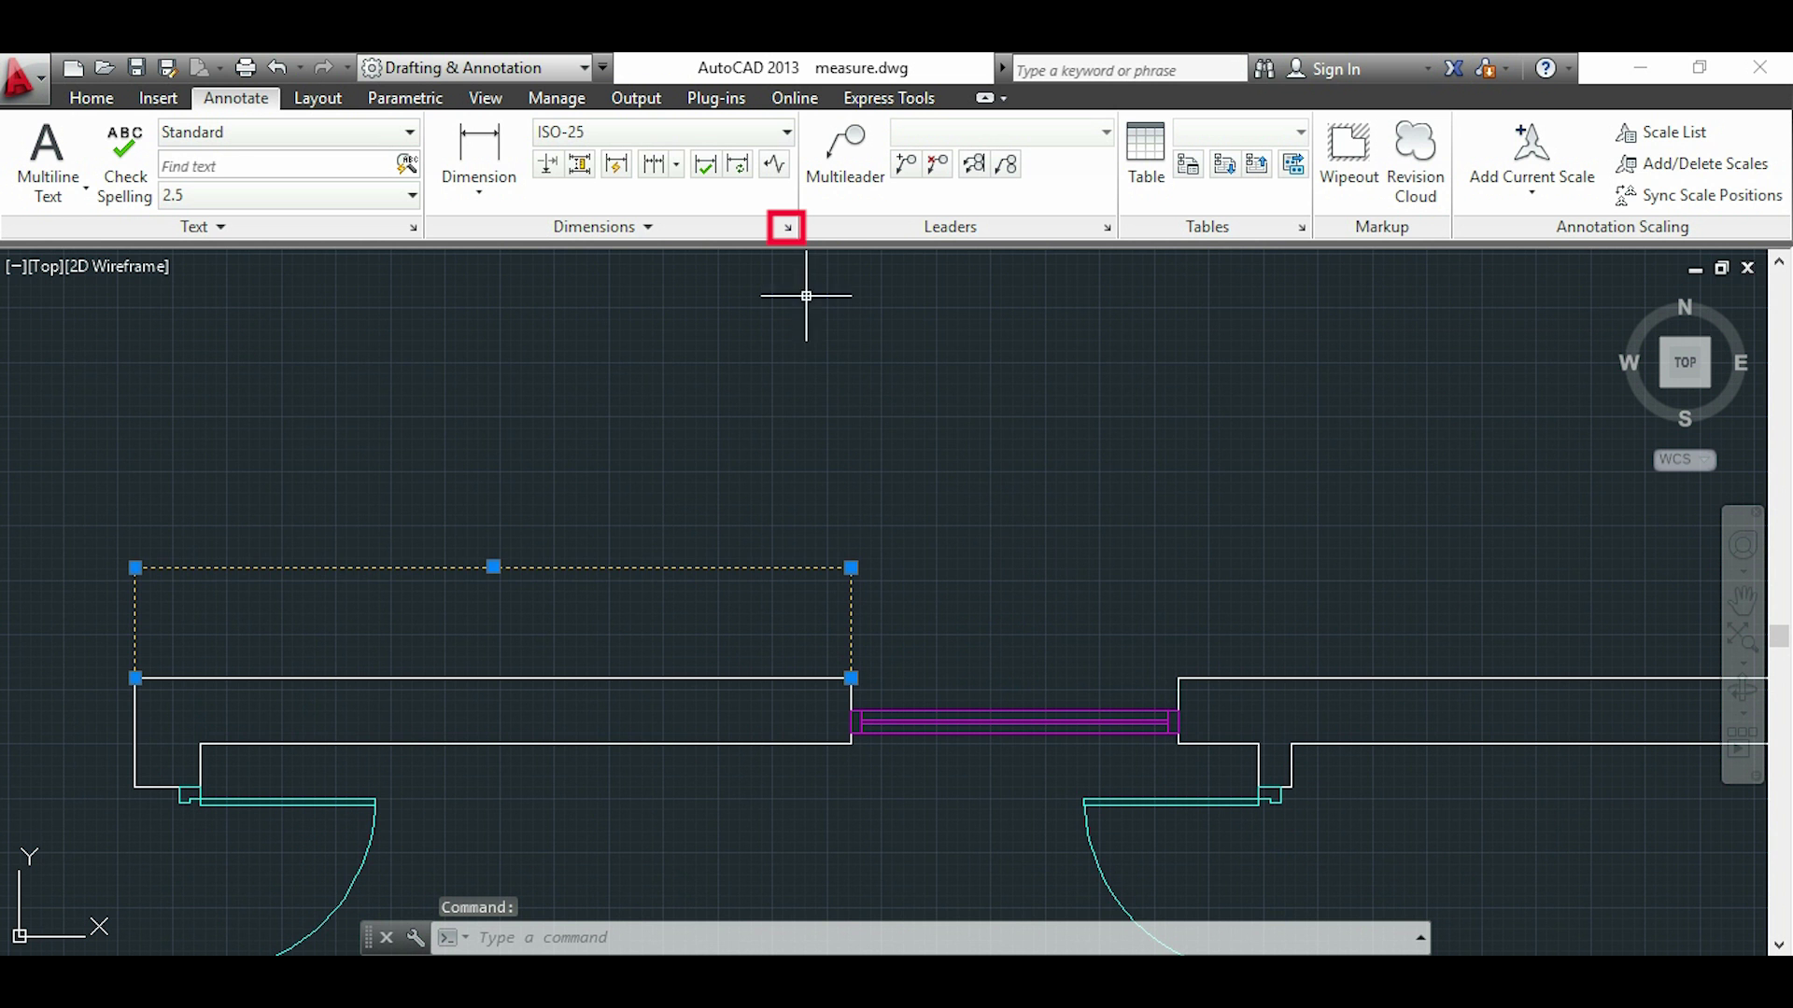
Step: In the Dimension Style Manager, start a new style named 'floor plan' based on Standard
click(787, 228)
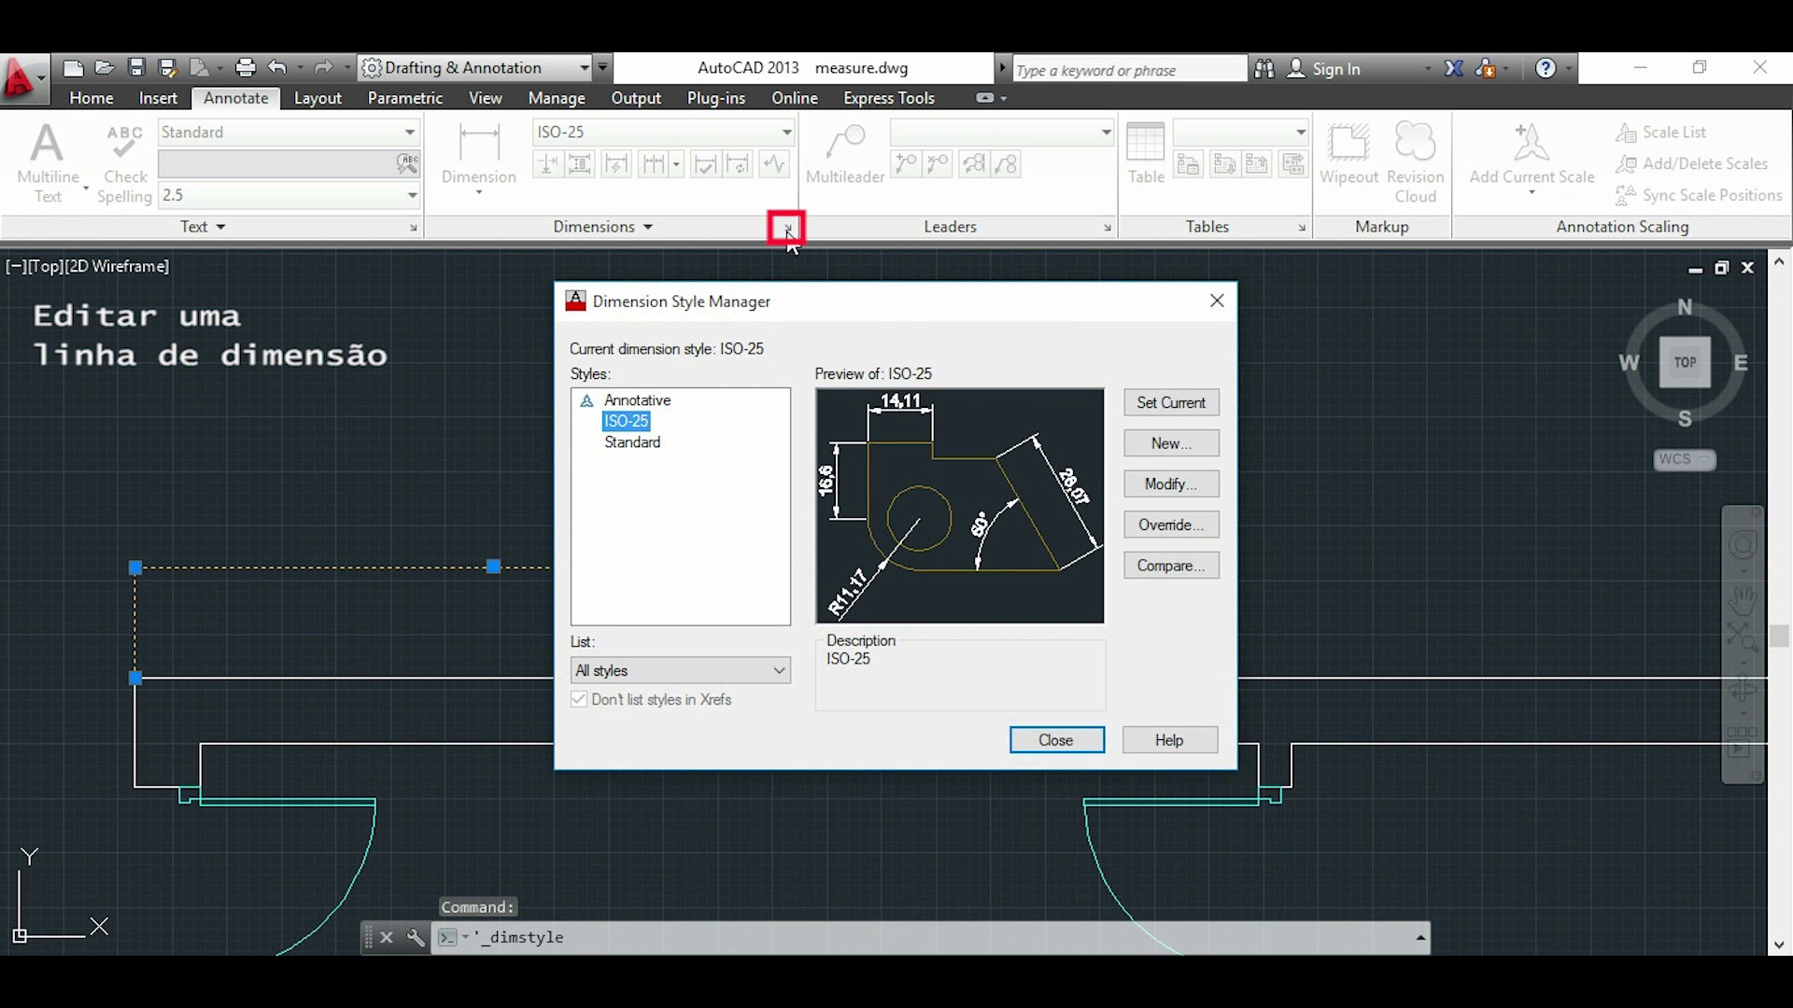
drag(893, 316, 1235, 291)
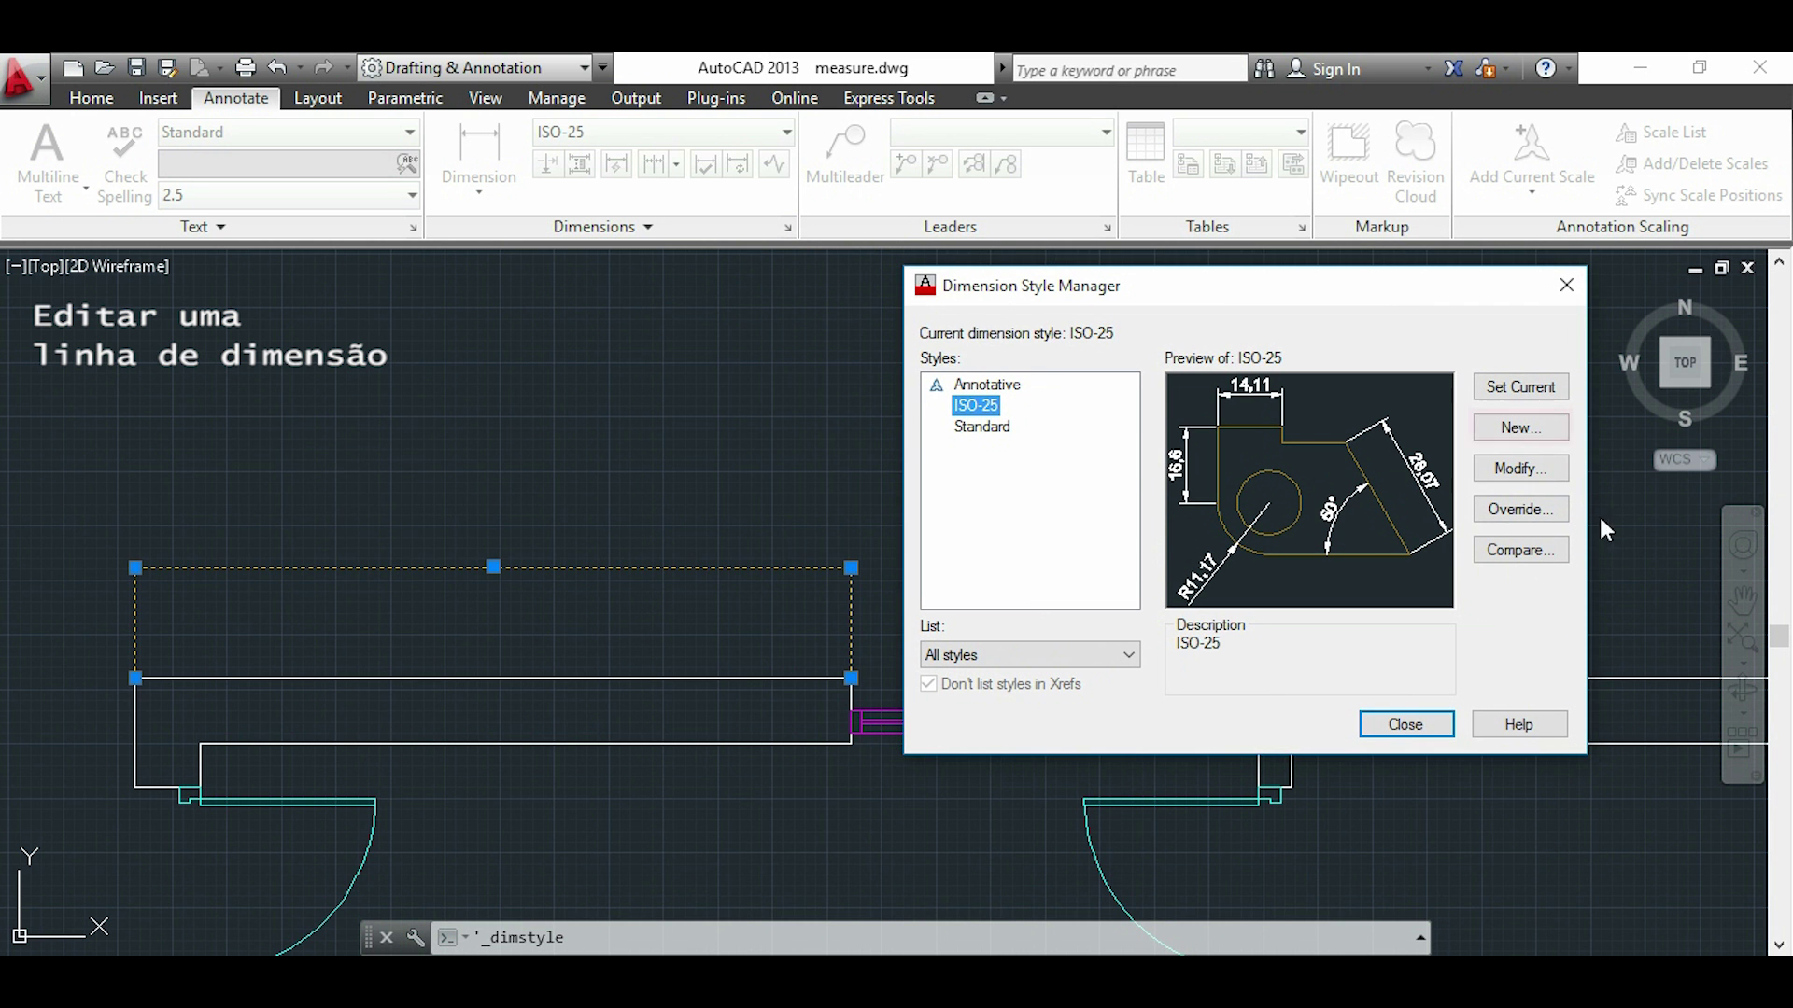
click(1555, 437)
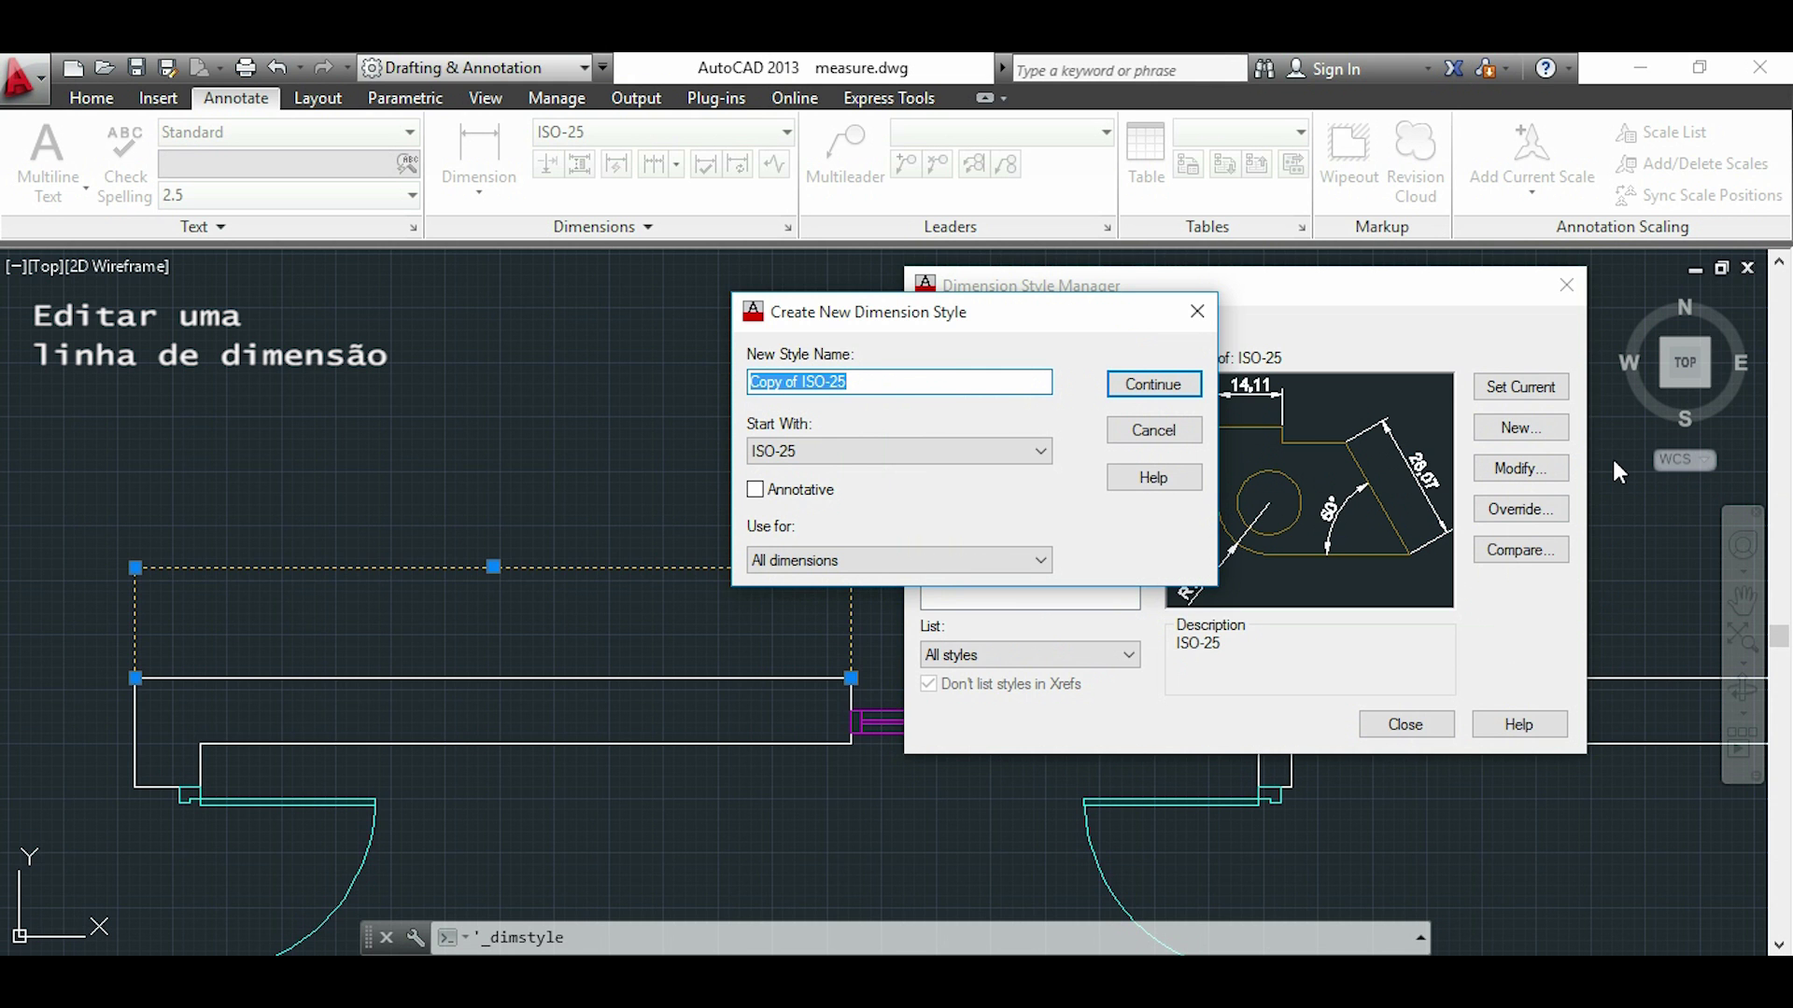
text(floor plan)
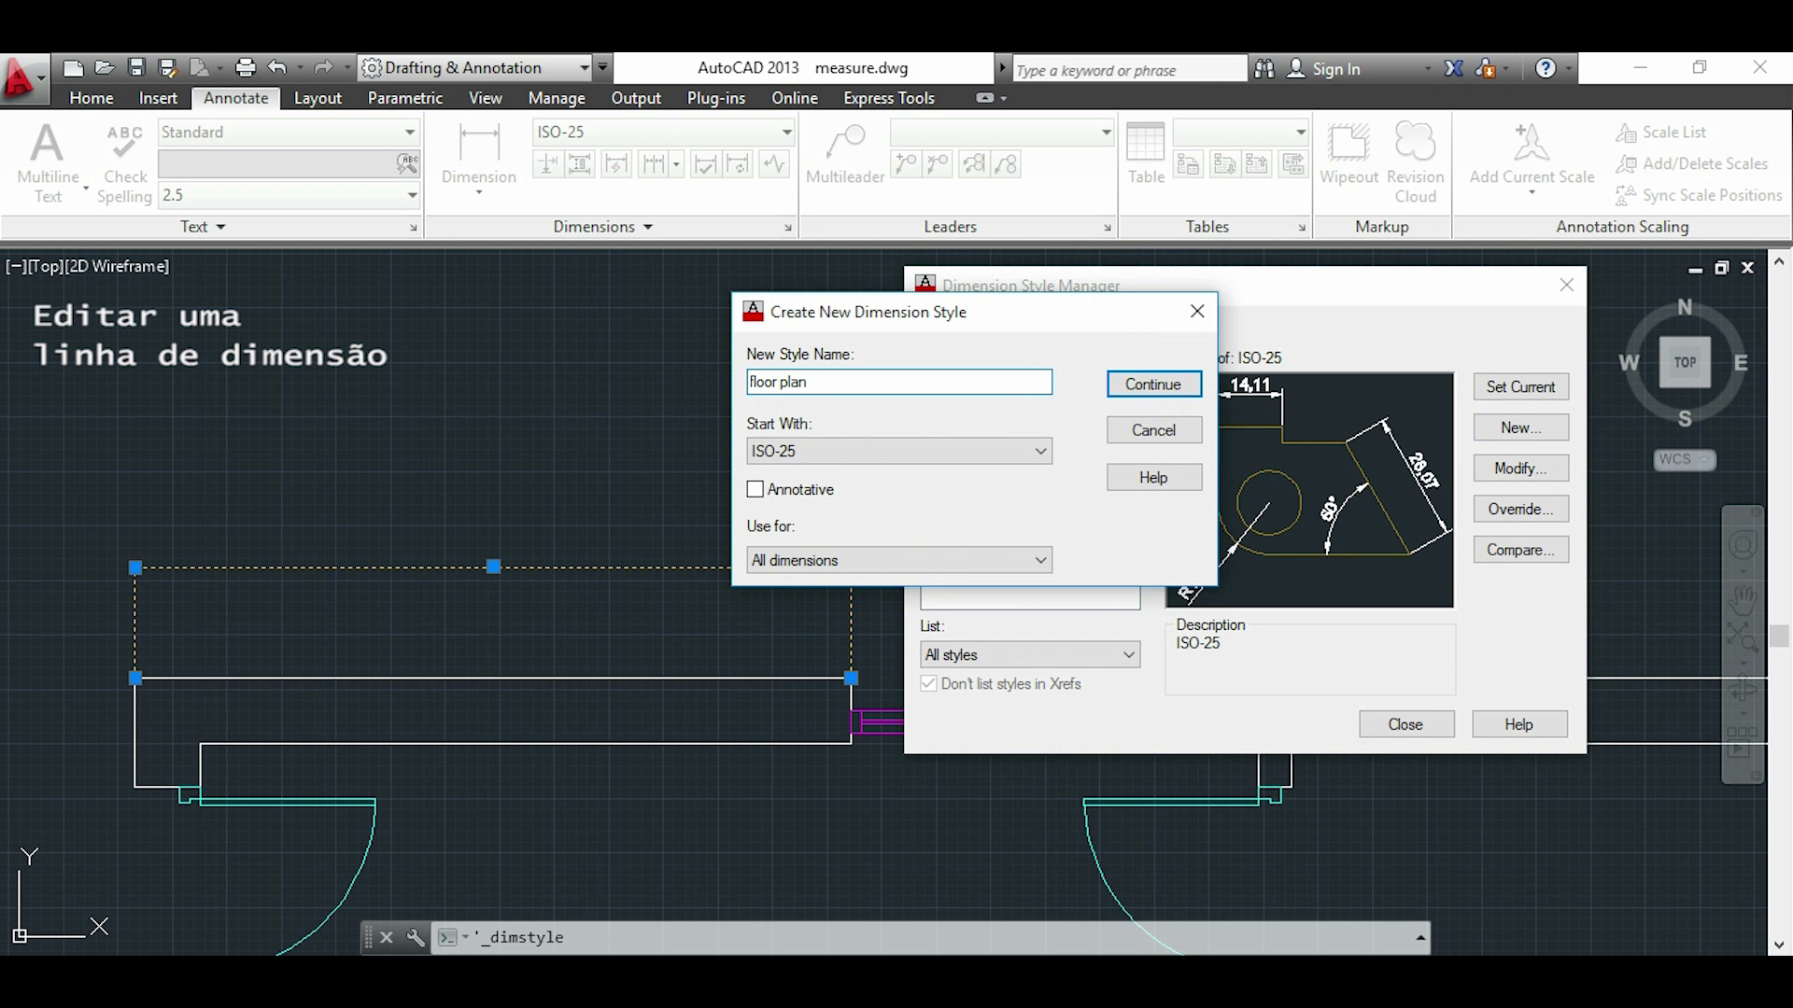
click(1039, 452)
click(1033, 509)
Step: Change the floor plan style's arrow size from 0.18 to 100
click(1138, 392)
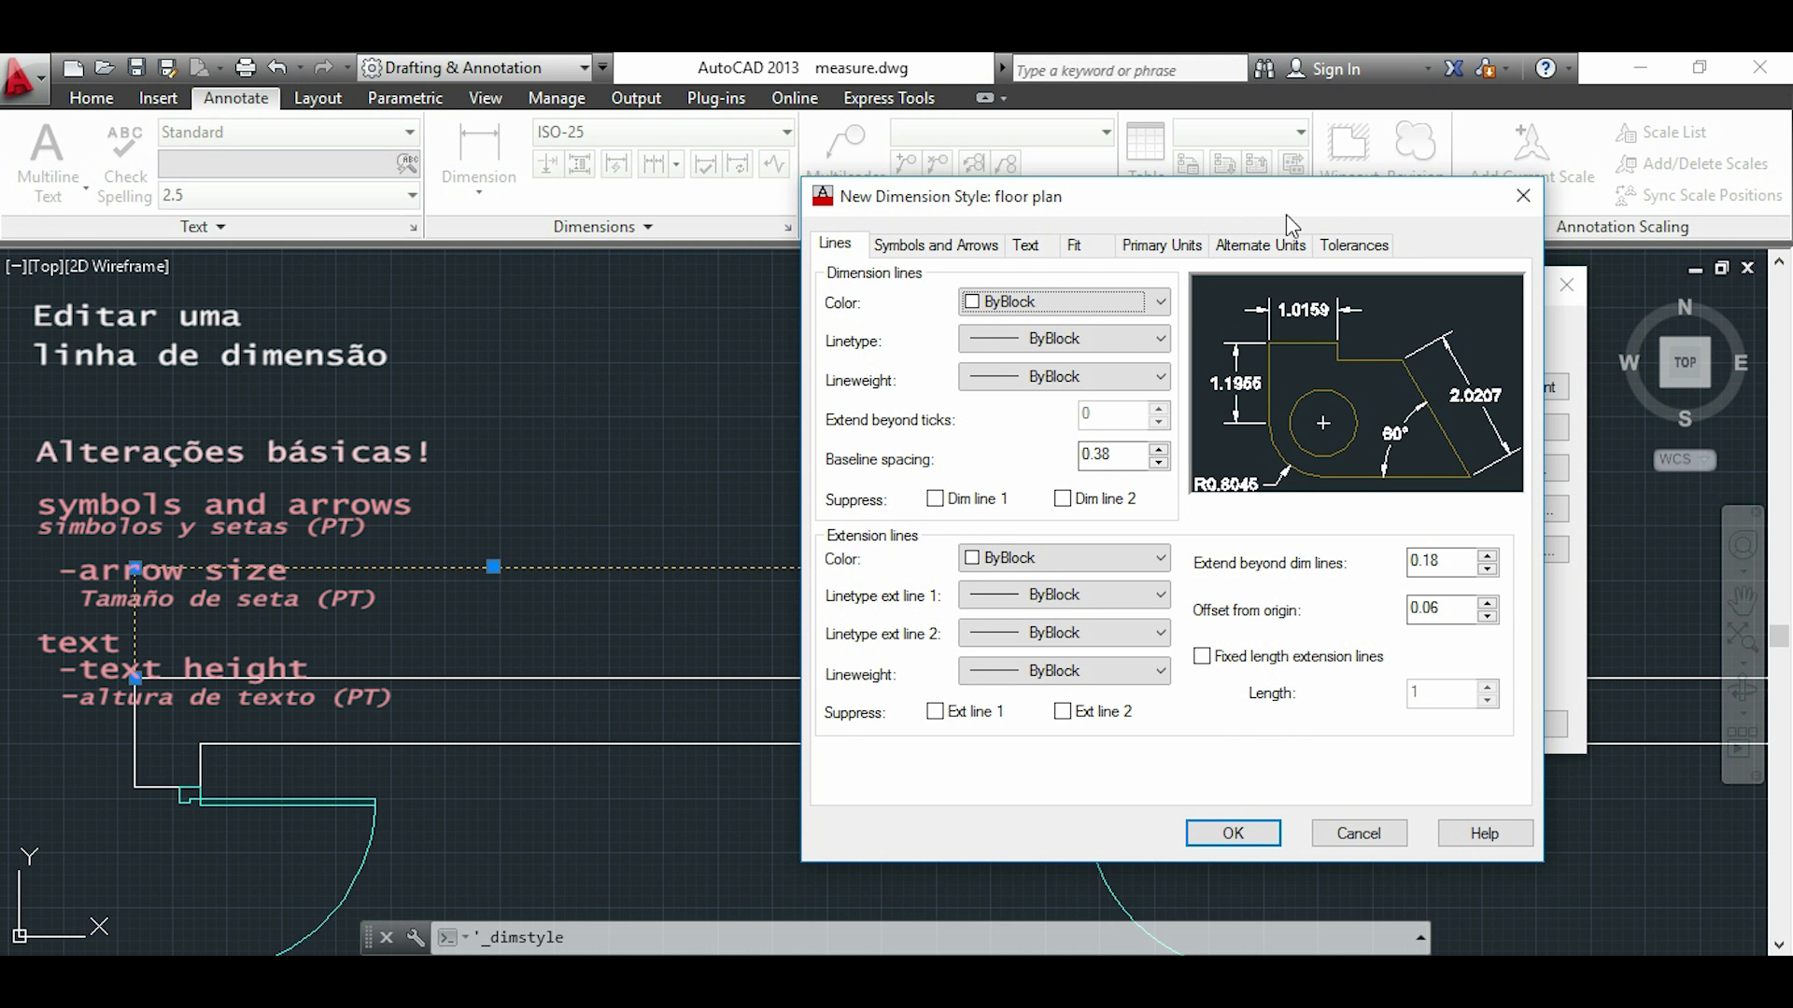
click(965, 253)
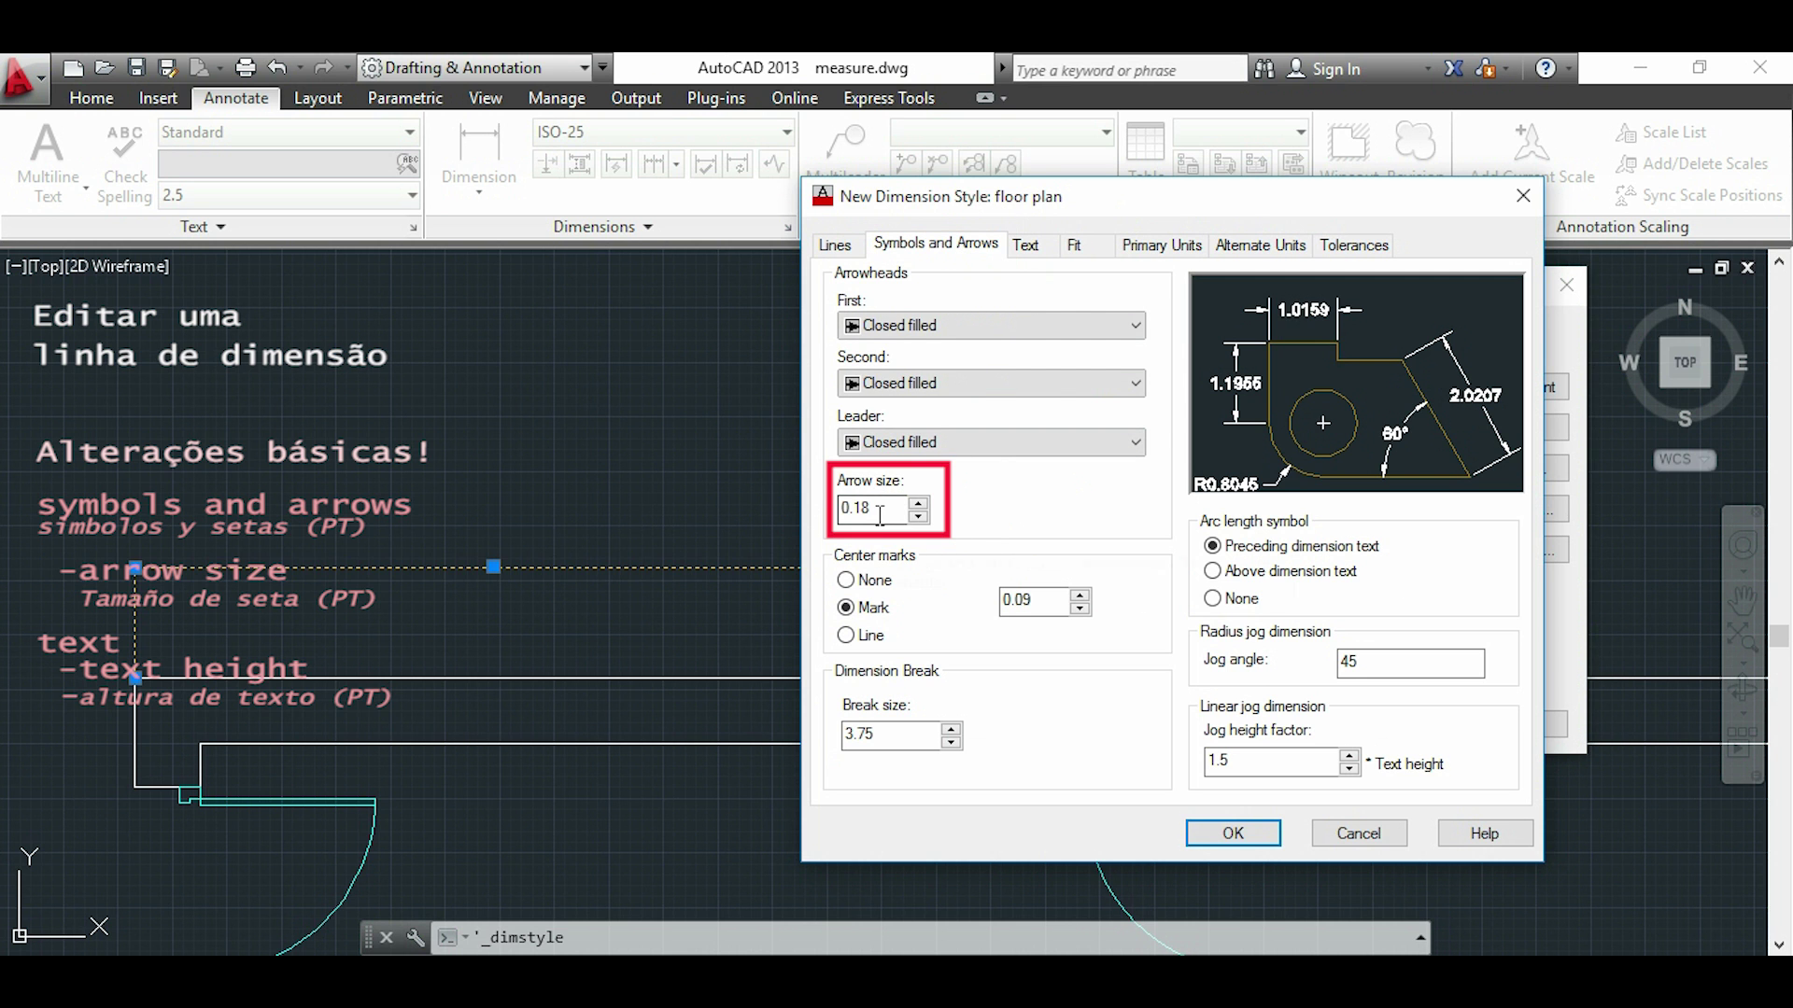
drag(889, 510, 838, 509)
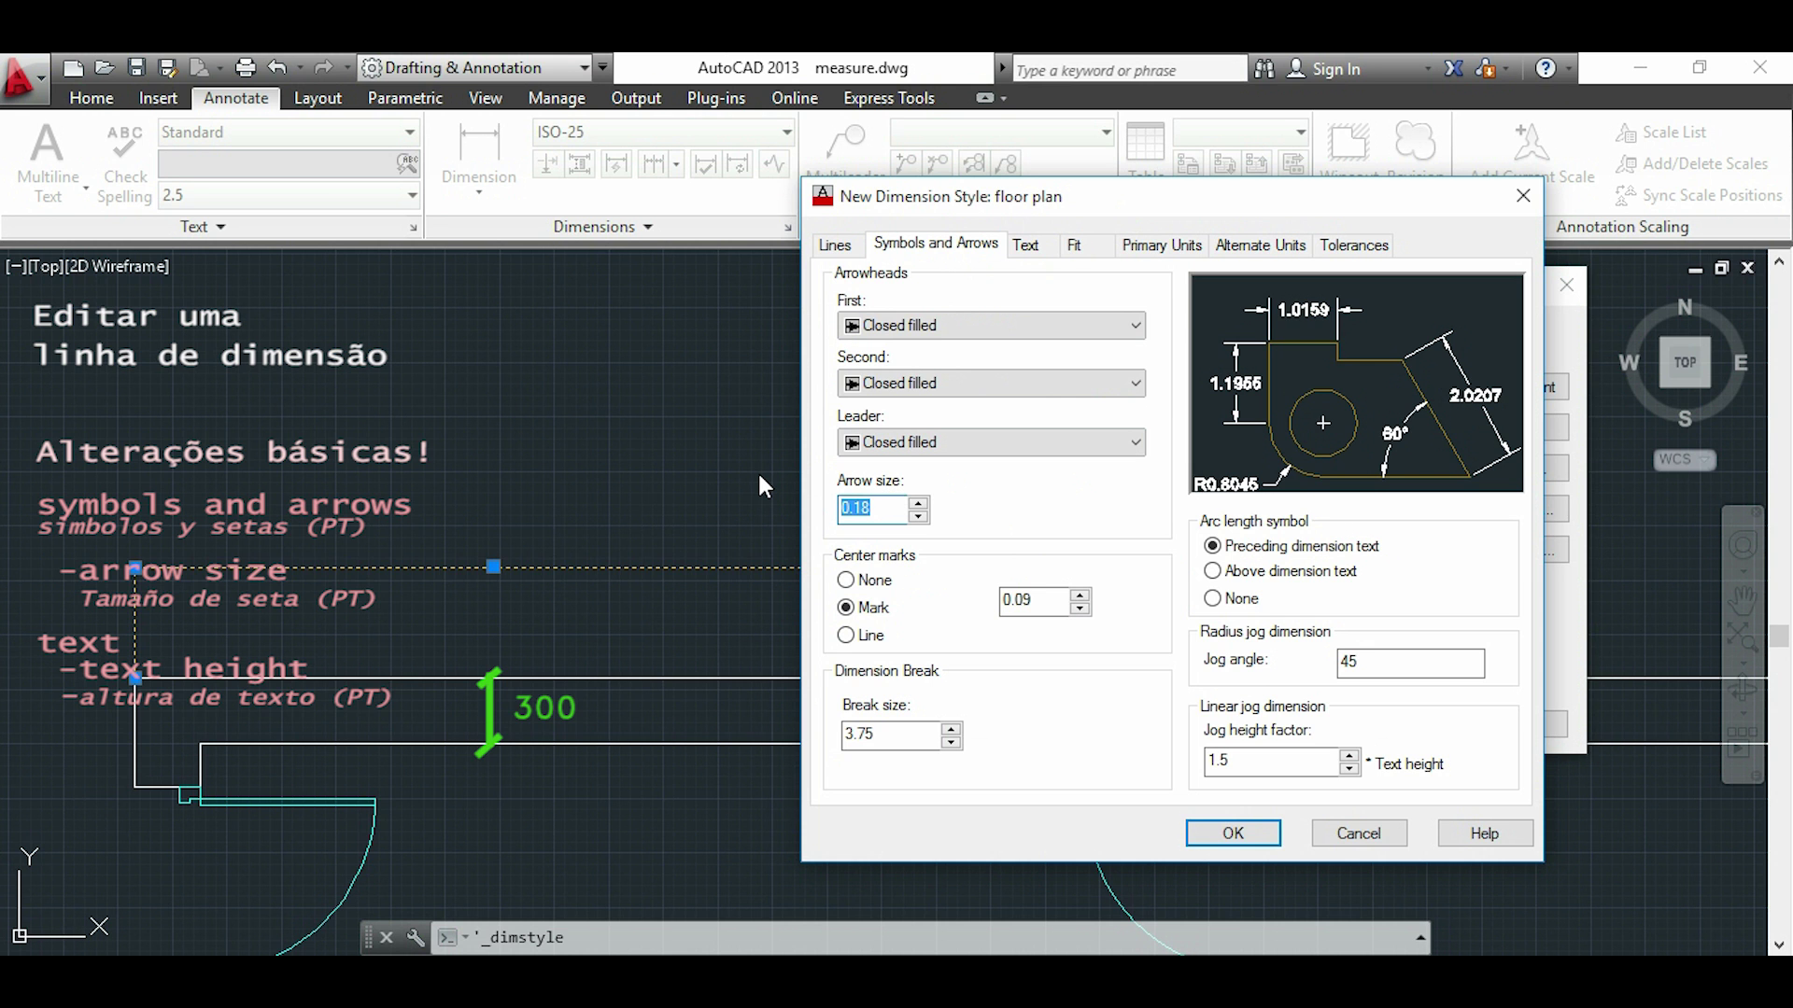
text(100)
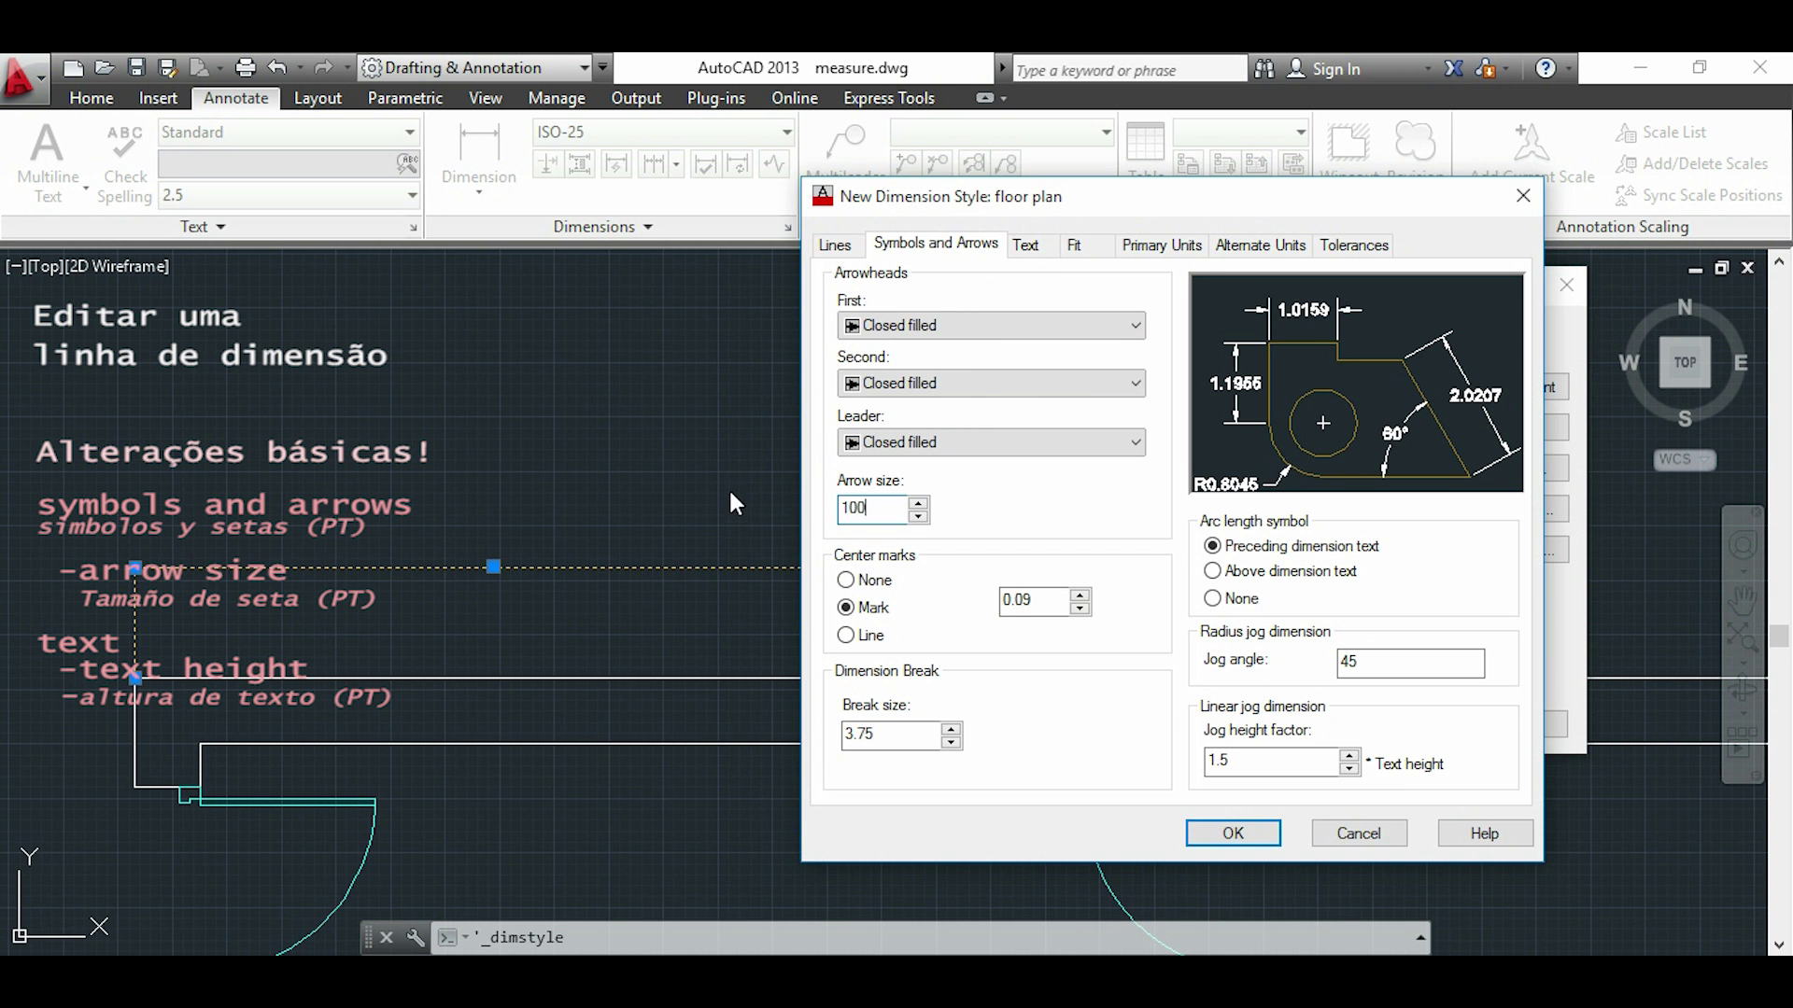
Step: Set the floor plan style's text height from 0.18 to 100 and confirm the style
click(1032, 245)
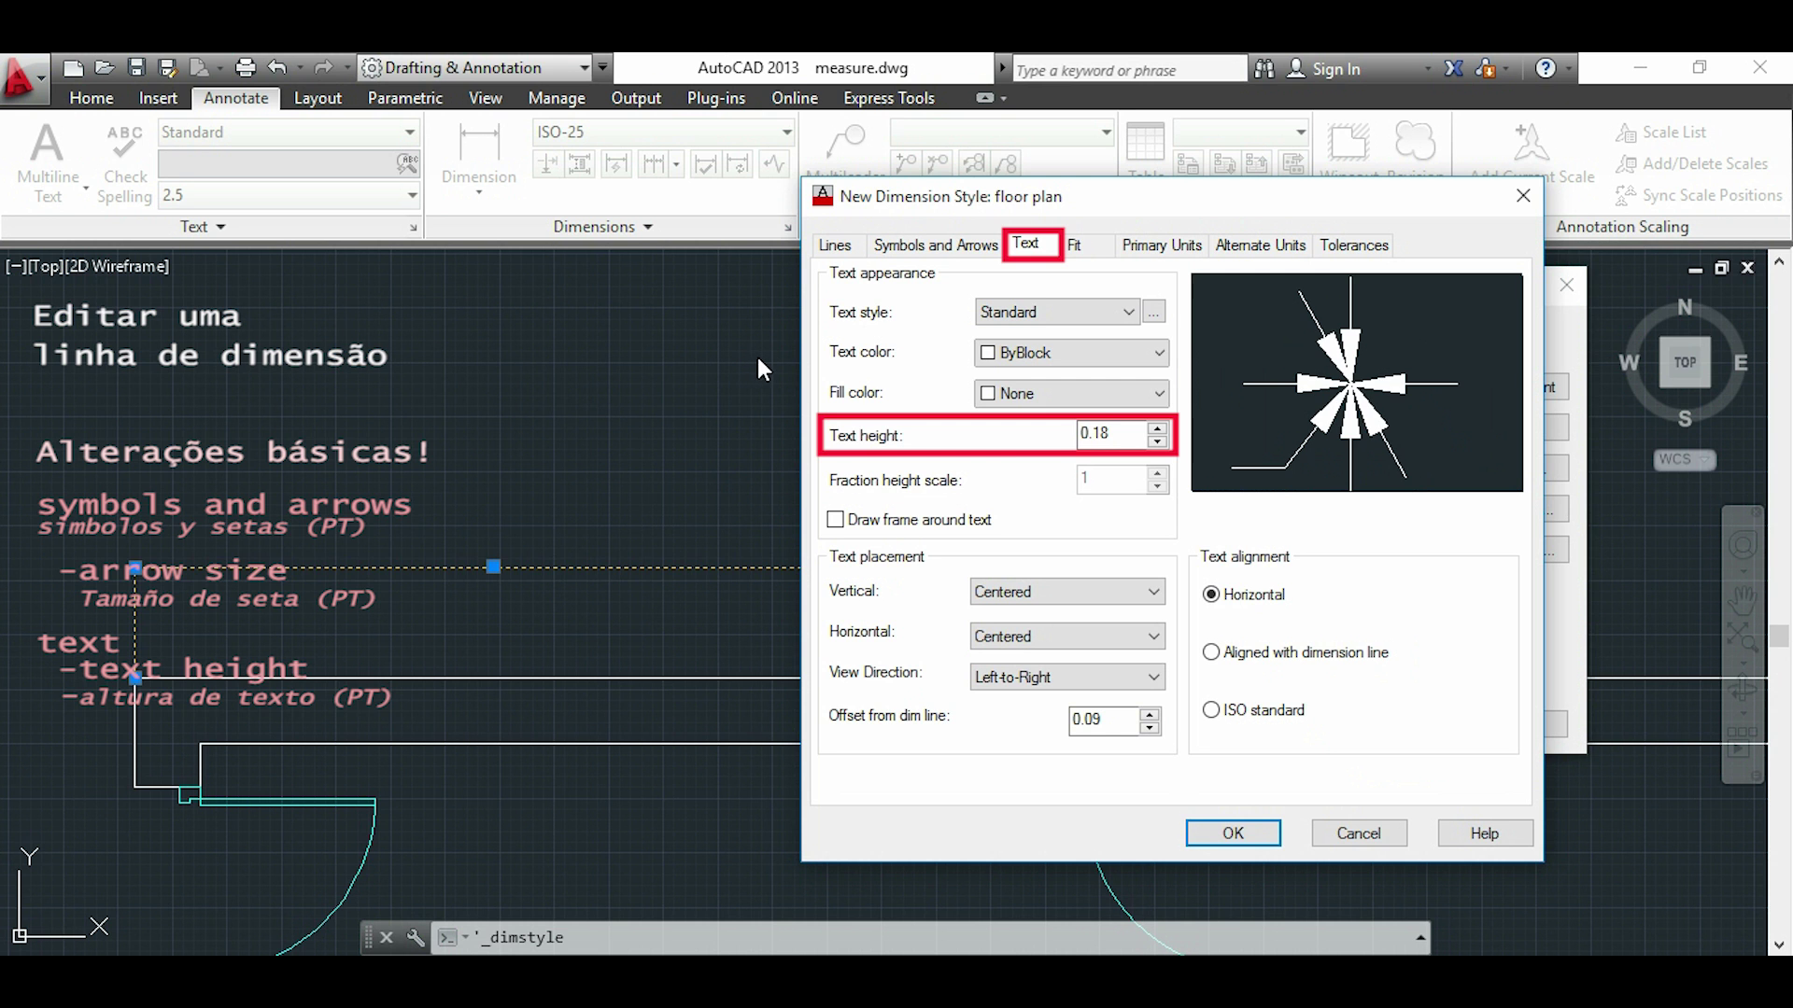
drag(1116, 435, 1046, 437)
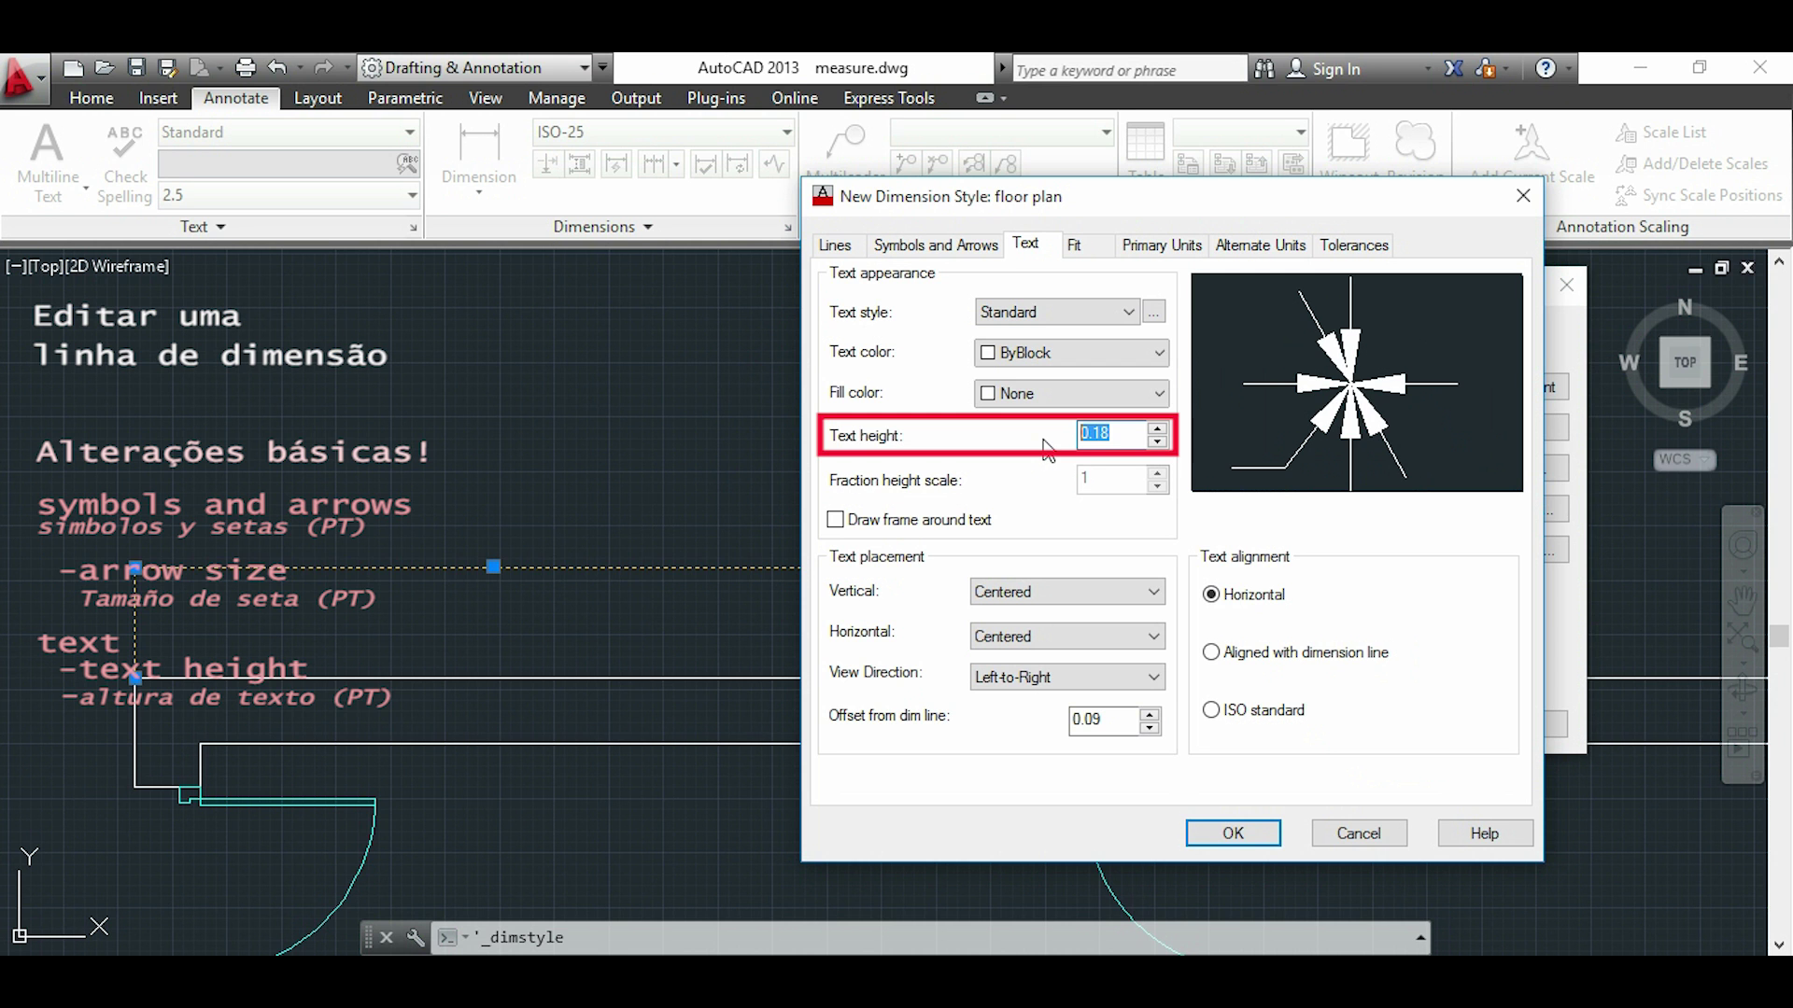
text(100)
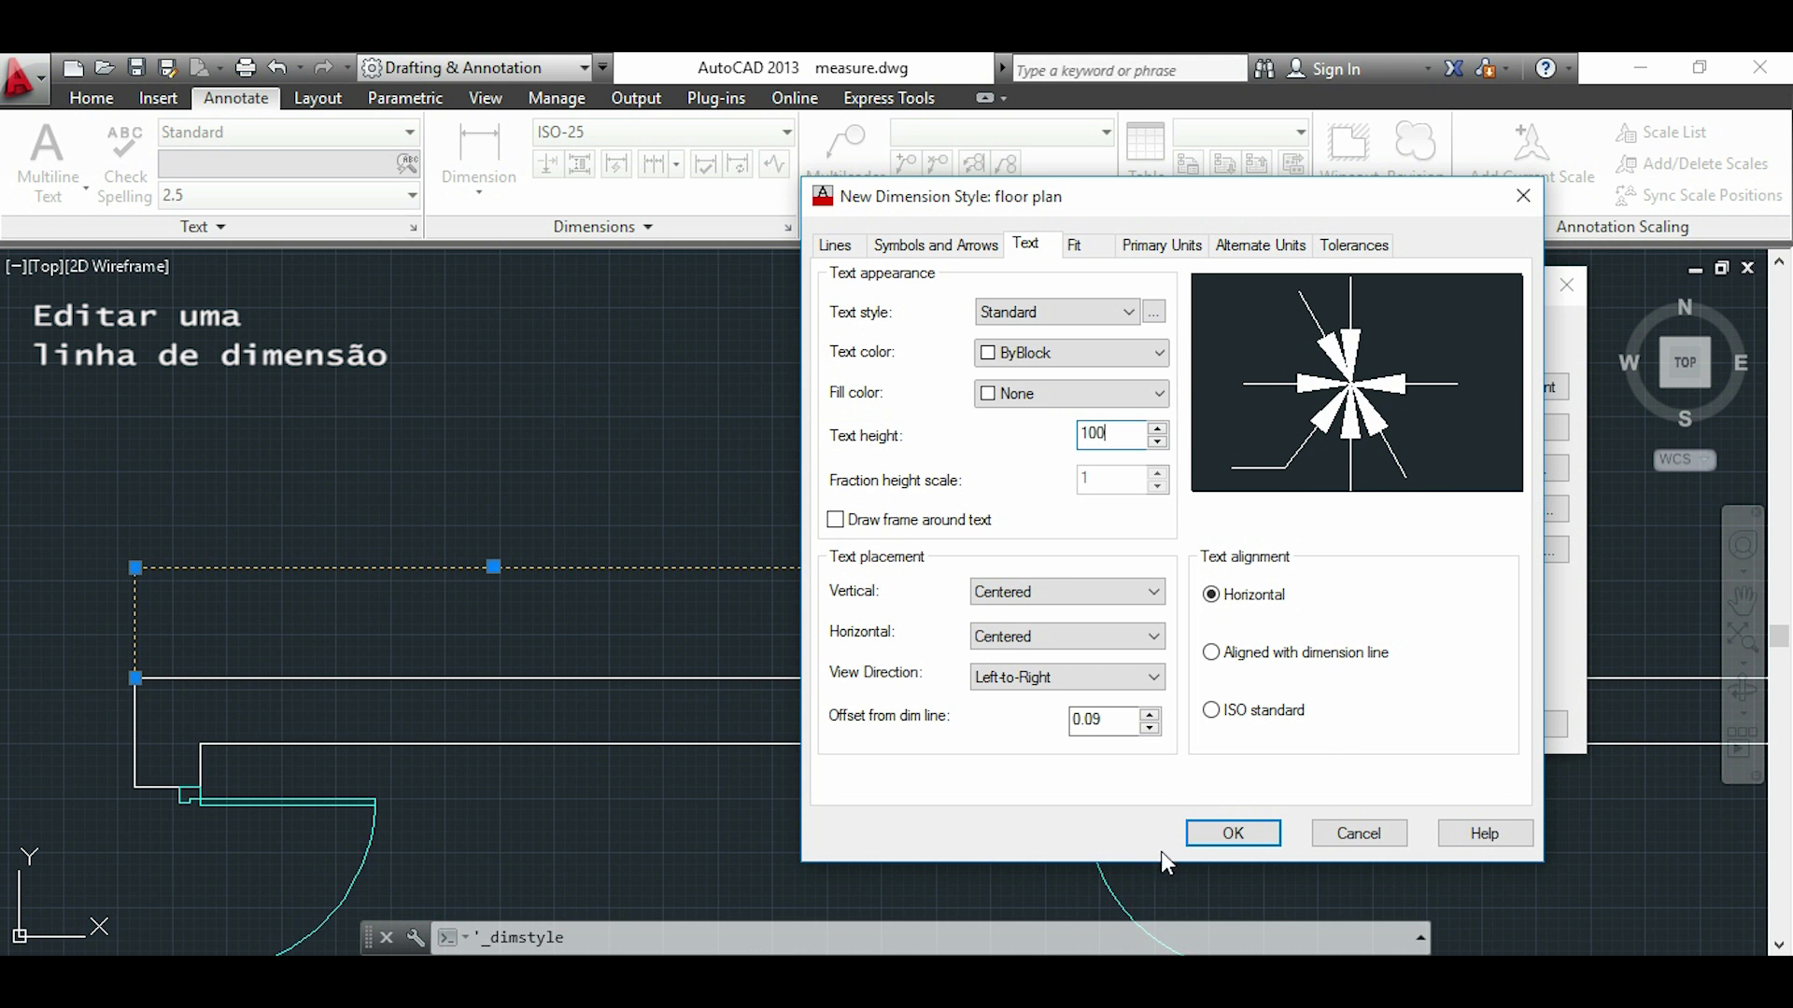
click(1232, 834)
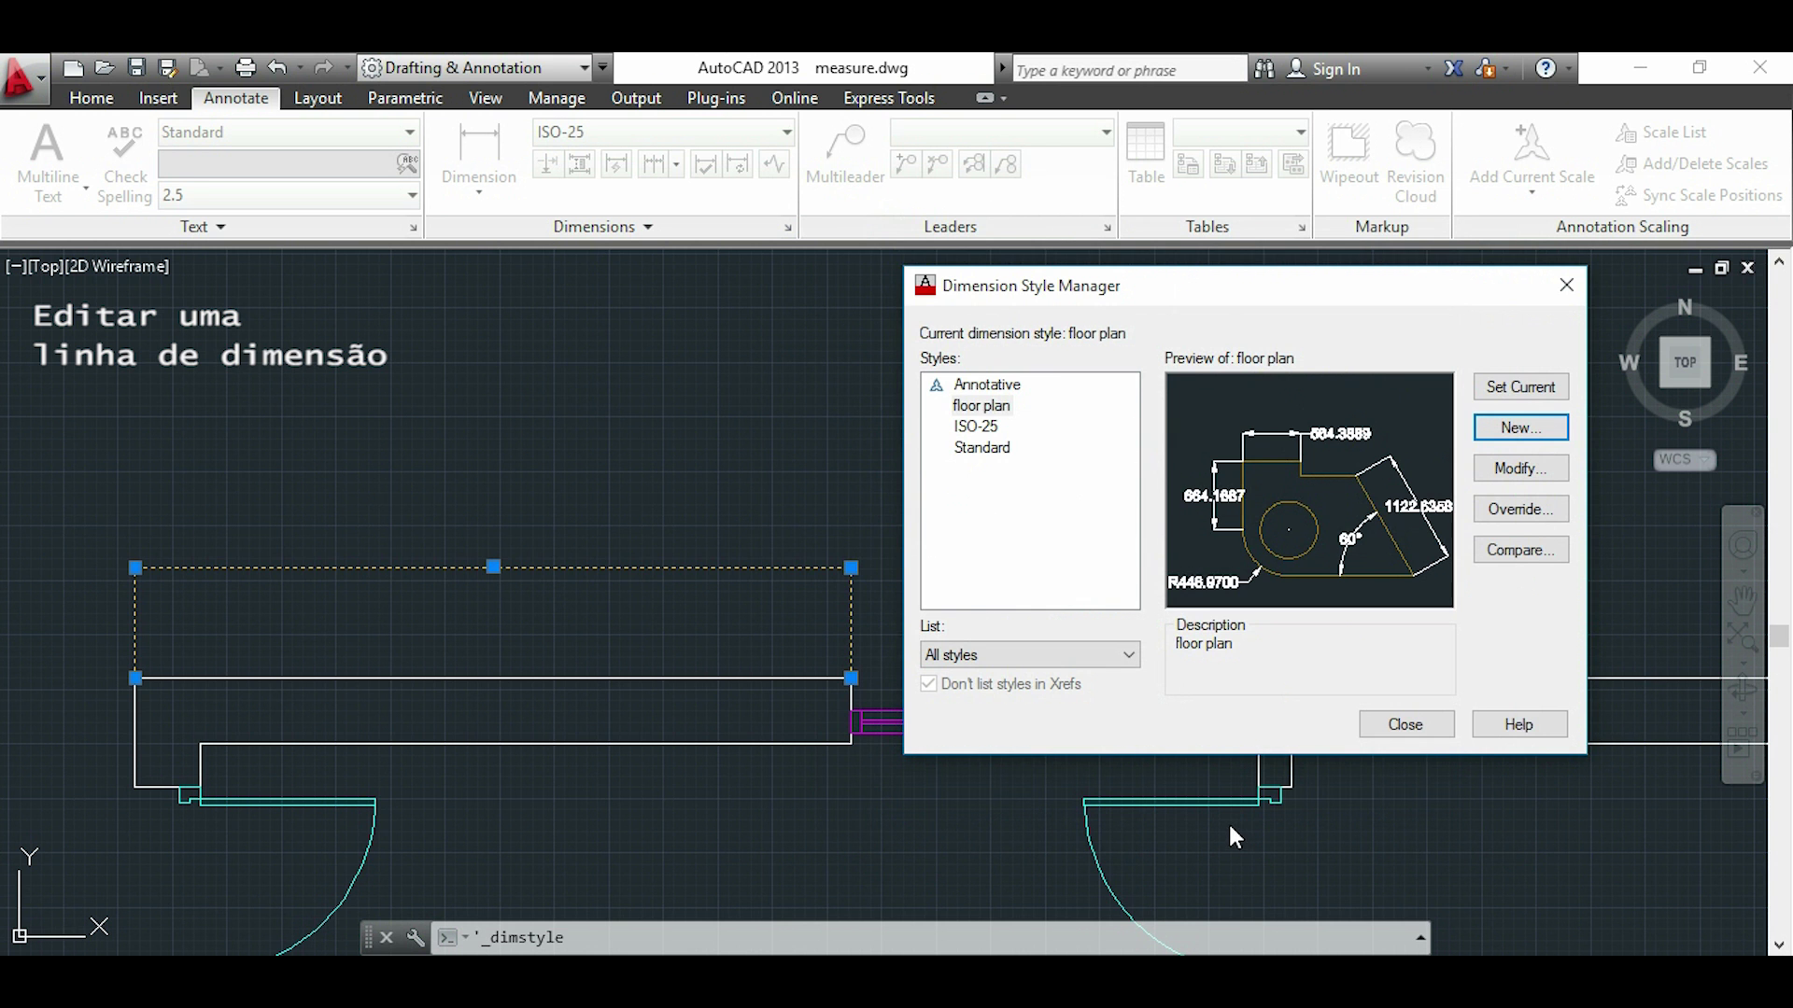
Step: Apply the floor plan dimension style to the existing 3280 wall dimension
click(1405, 725)
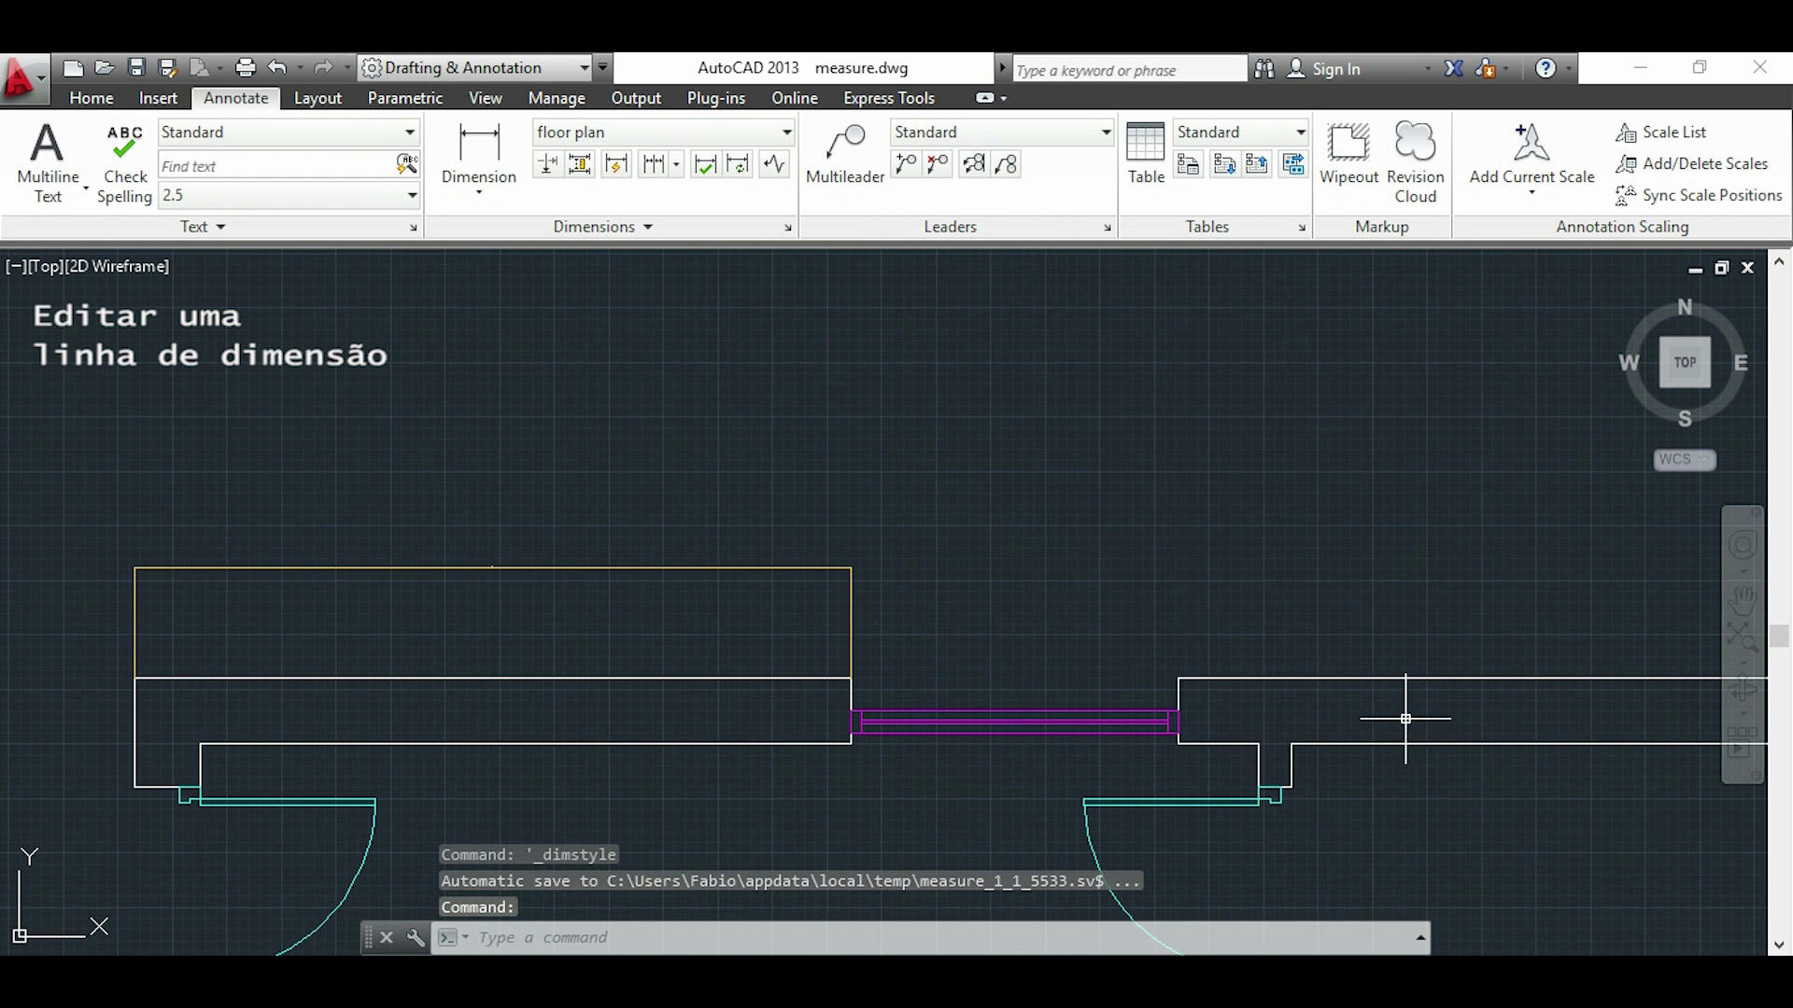
middle_drag(840, 500, 1160, 491)
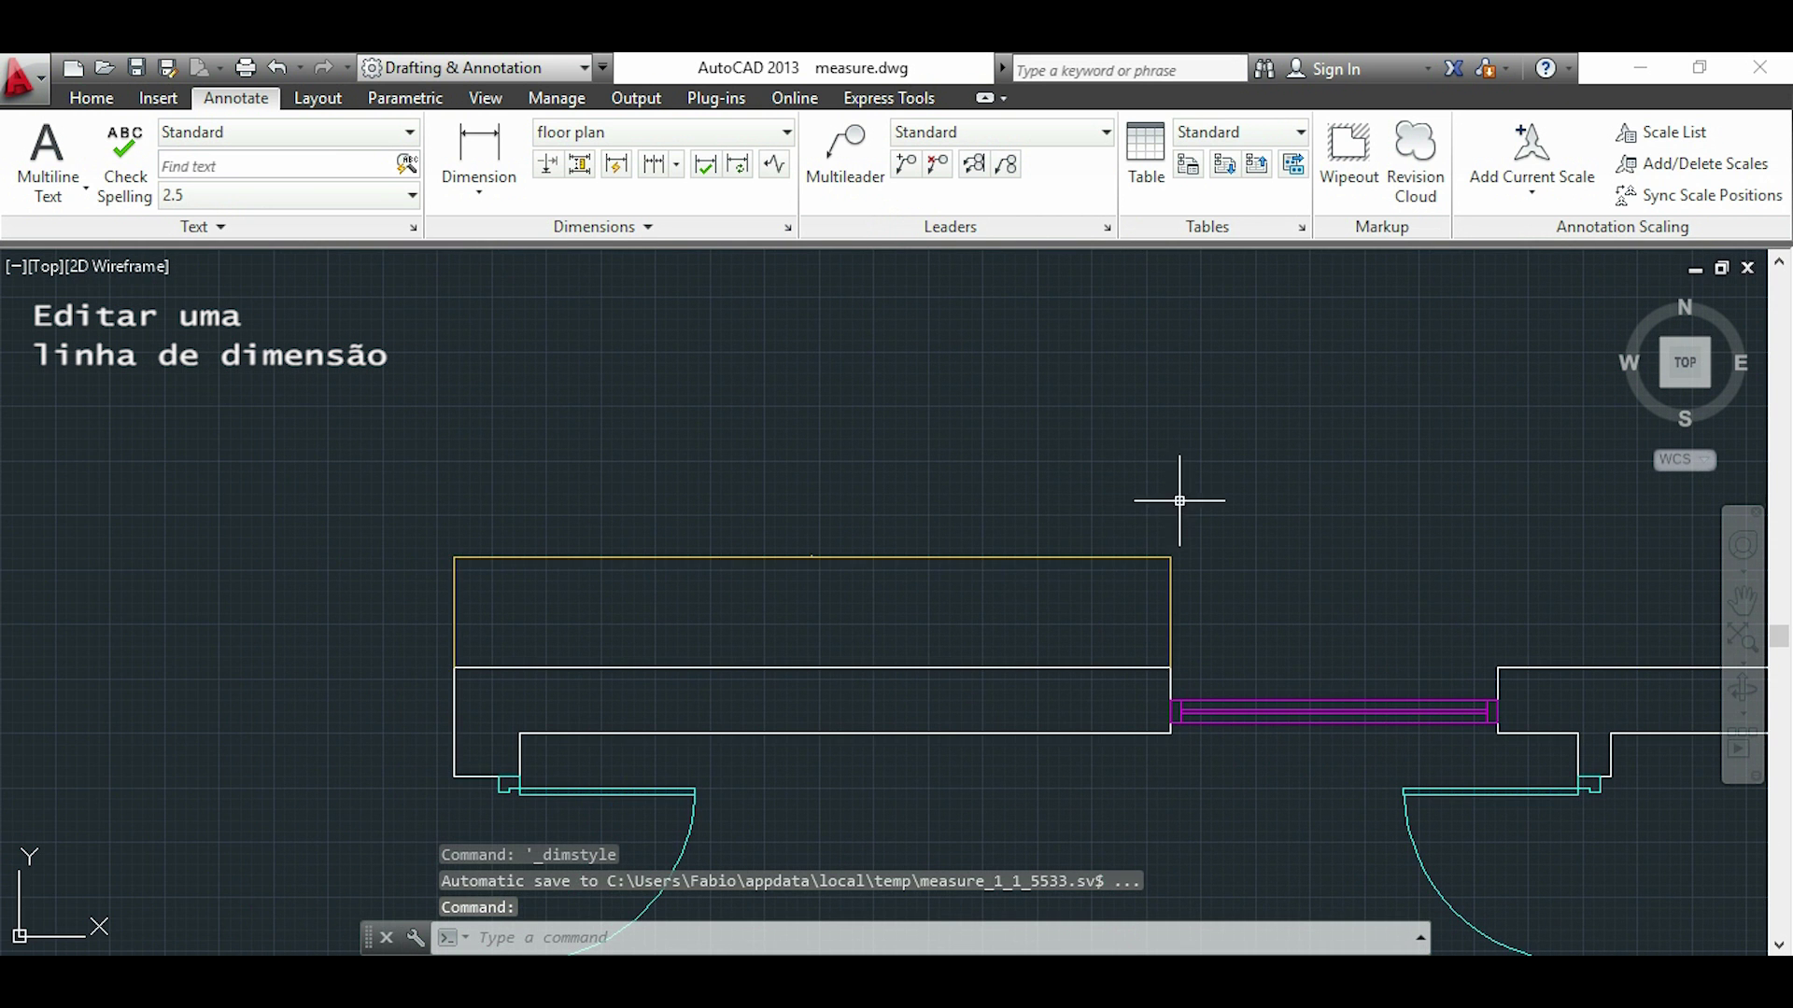
click(1027, 558)
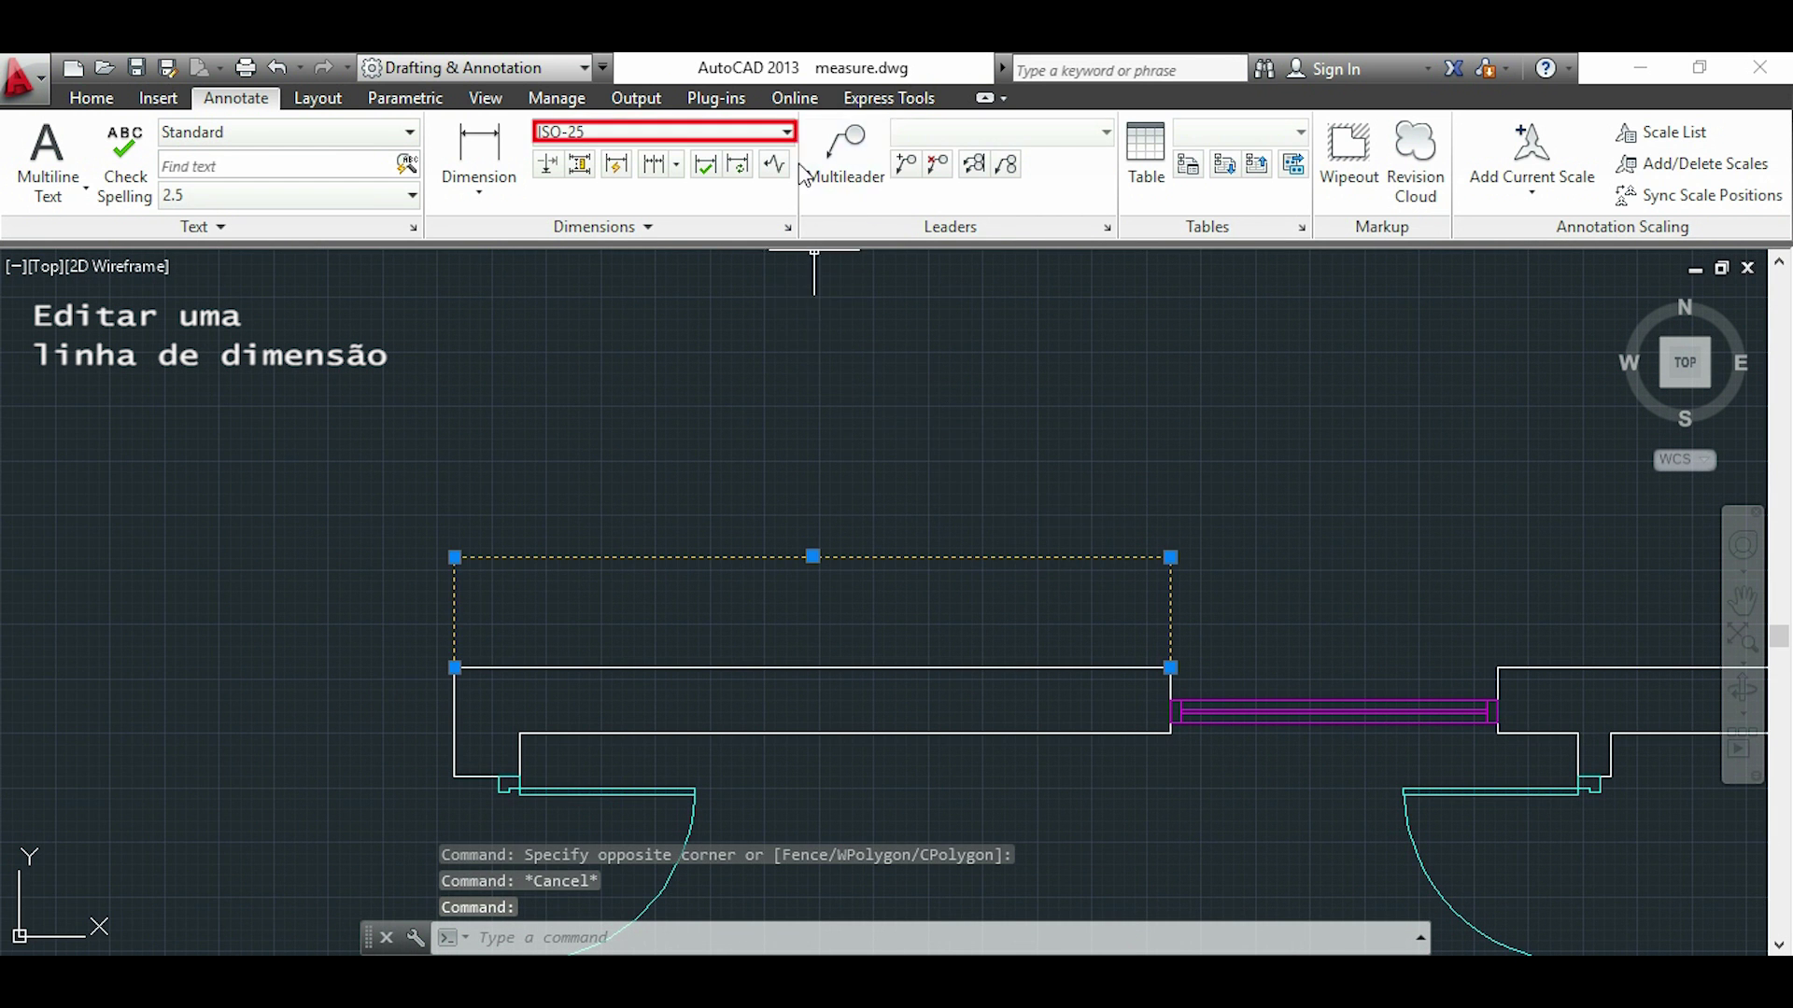
click(789, 135)
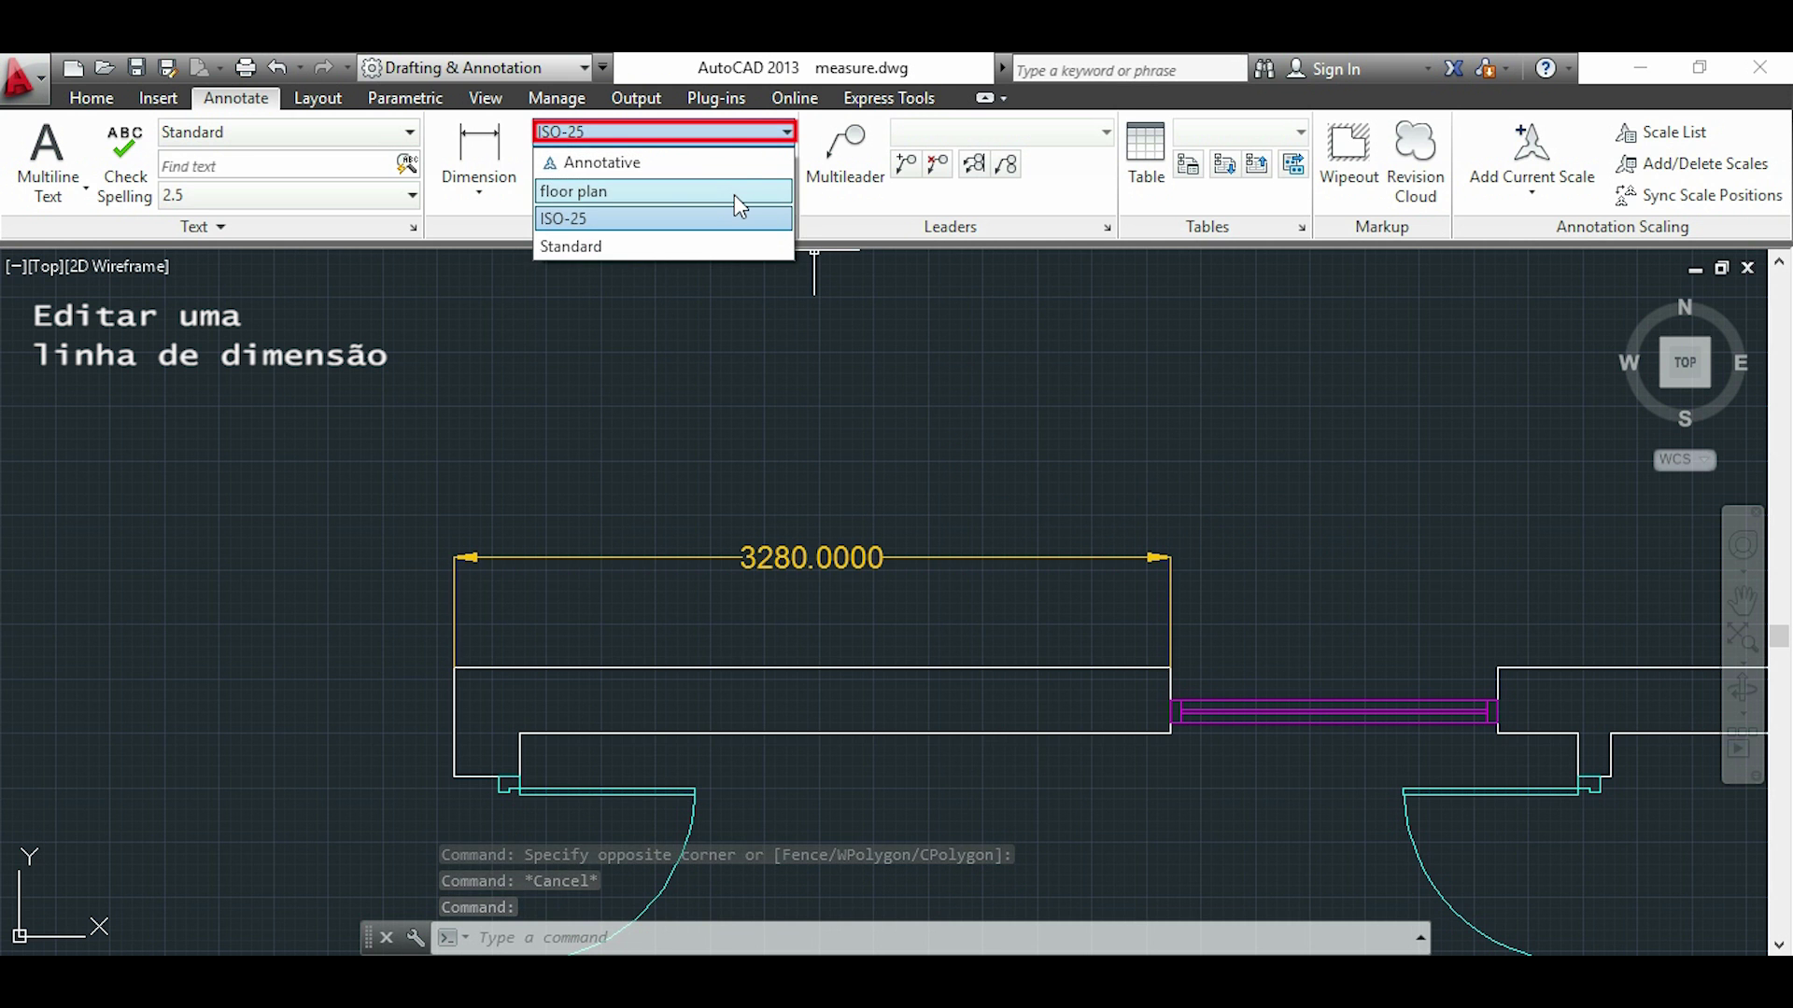
click(738, 192)
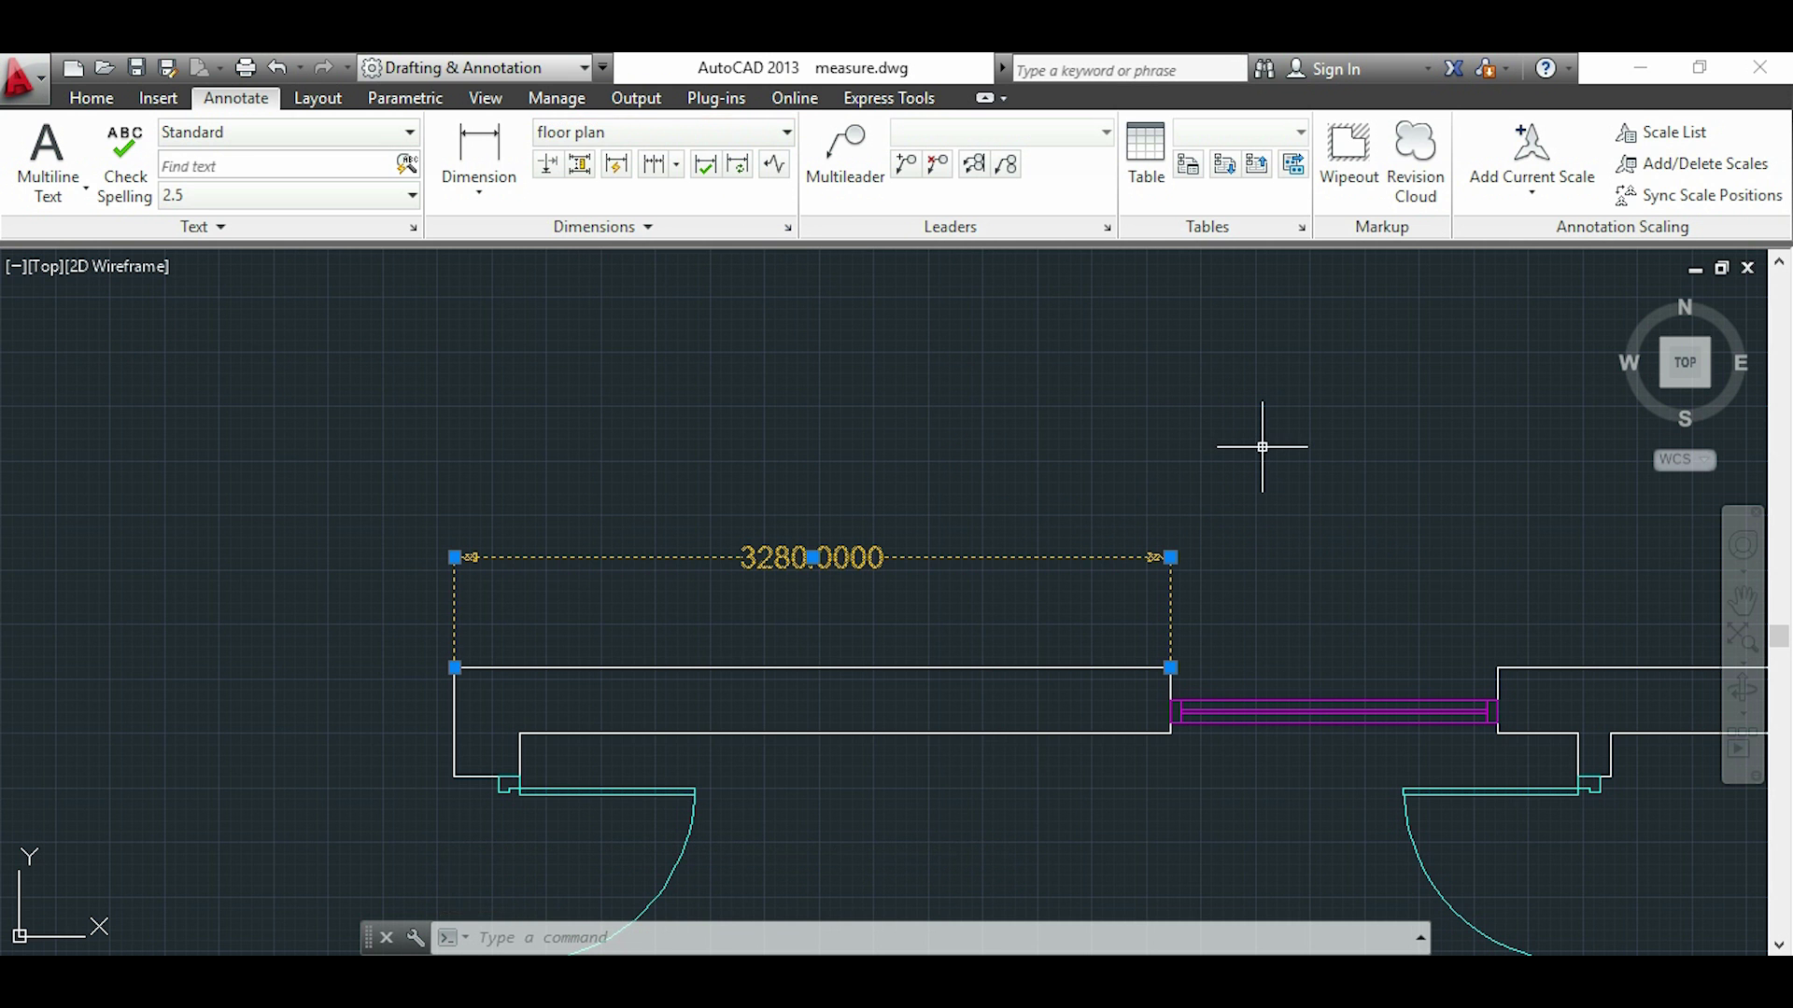
key(Escape)
mouse_move(1410, 600)
middle_down()
mouse_move(1234, 593)
mouse_move(1130, 633)
middle_up()
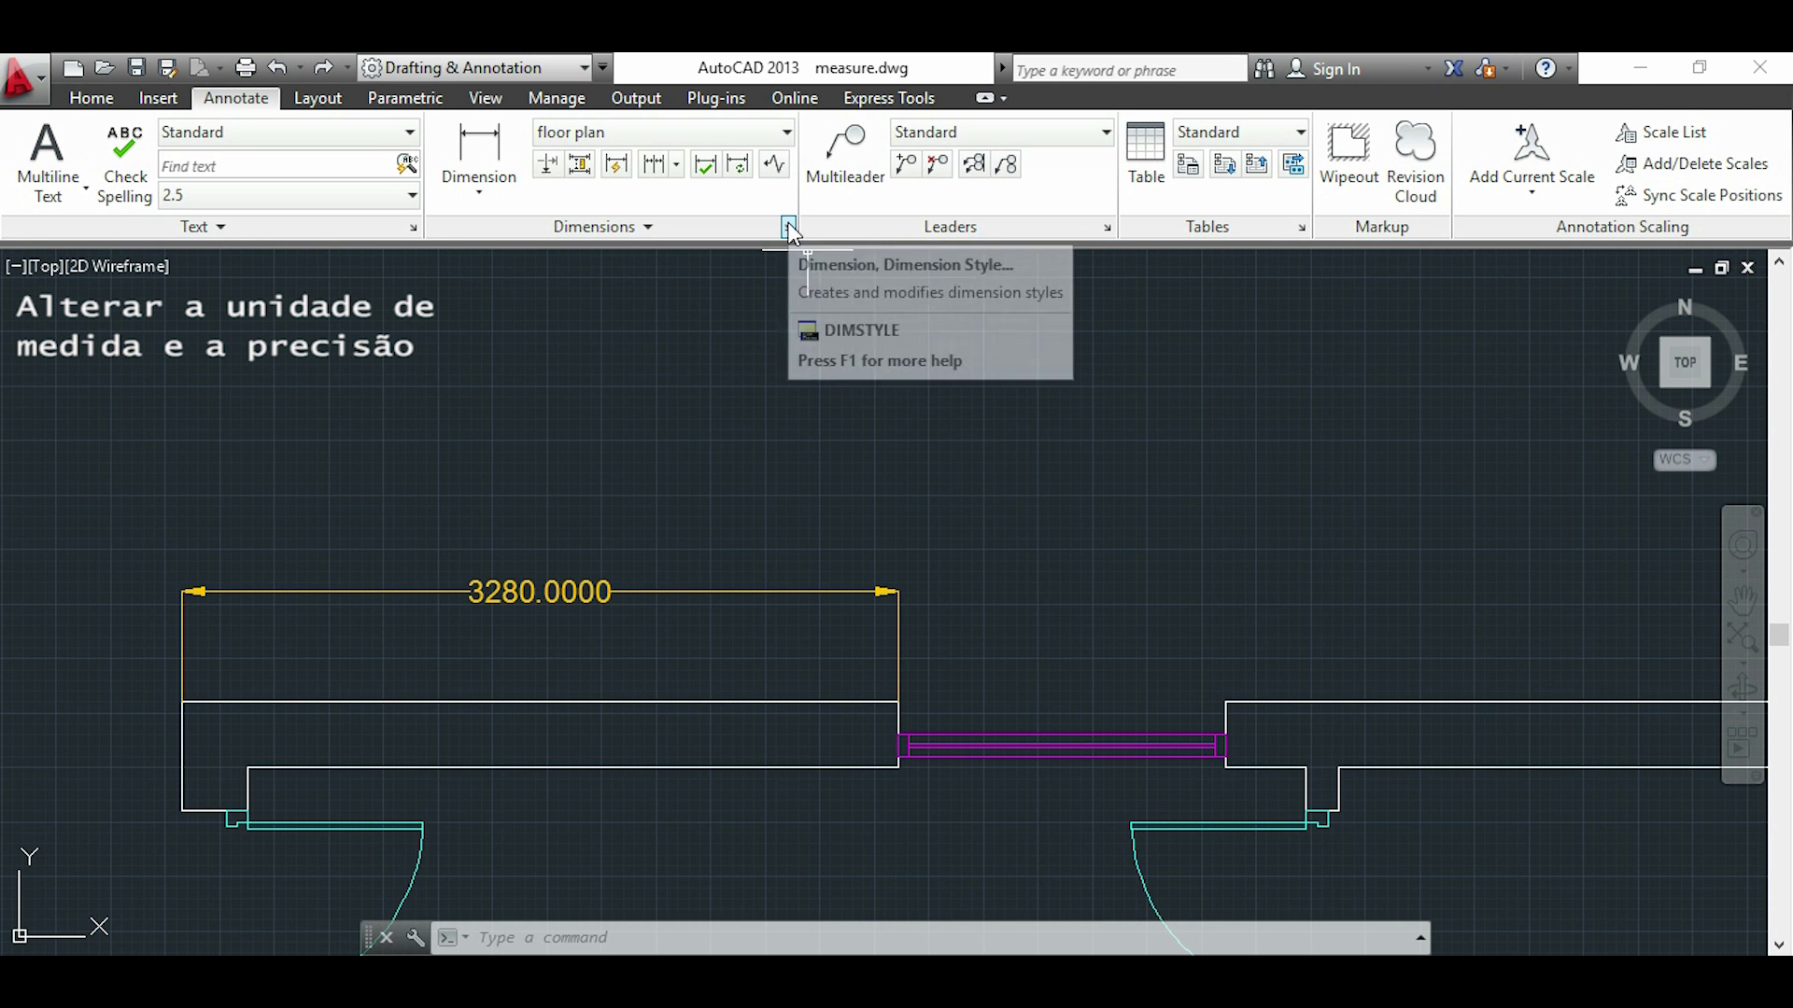
Step: Give the floor plan style's primary units precision 0.00, suffix m and scale factor 0.001
click(787, 227)
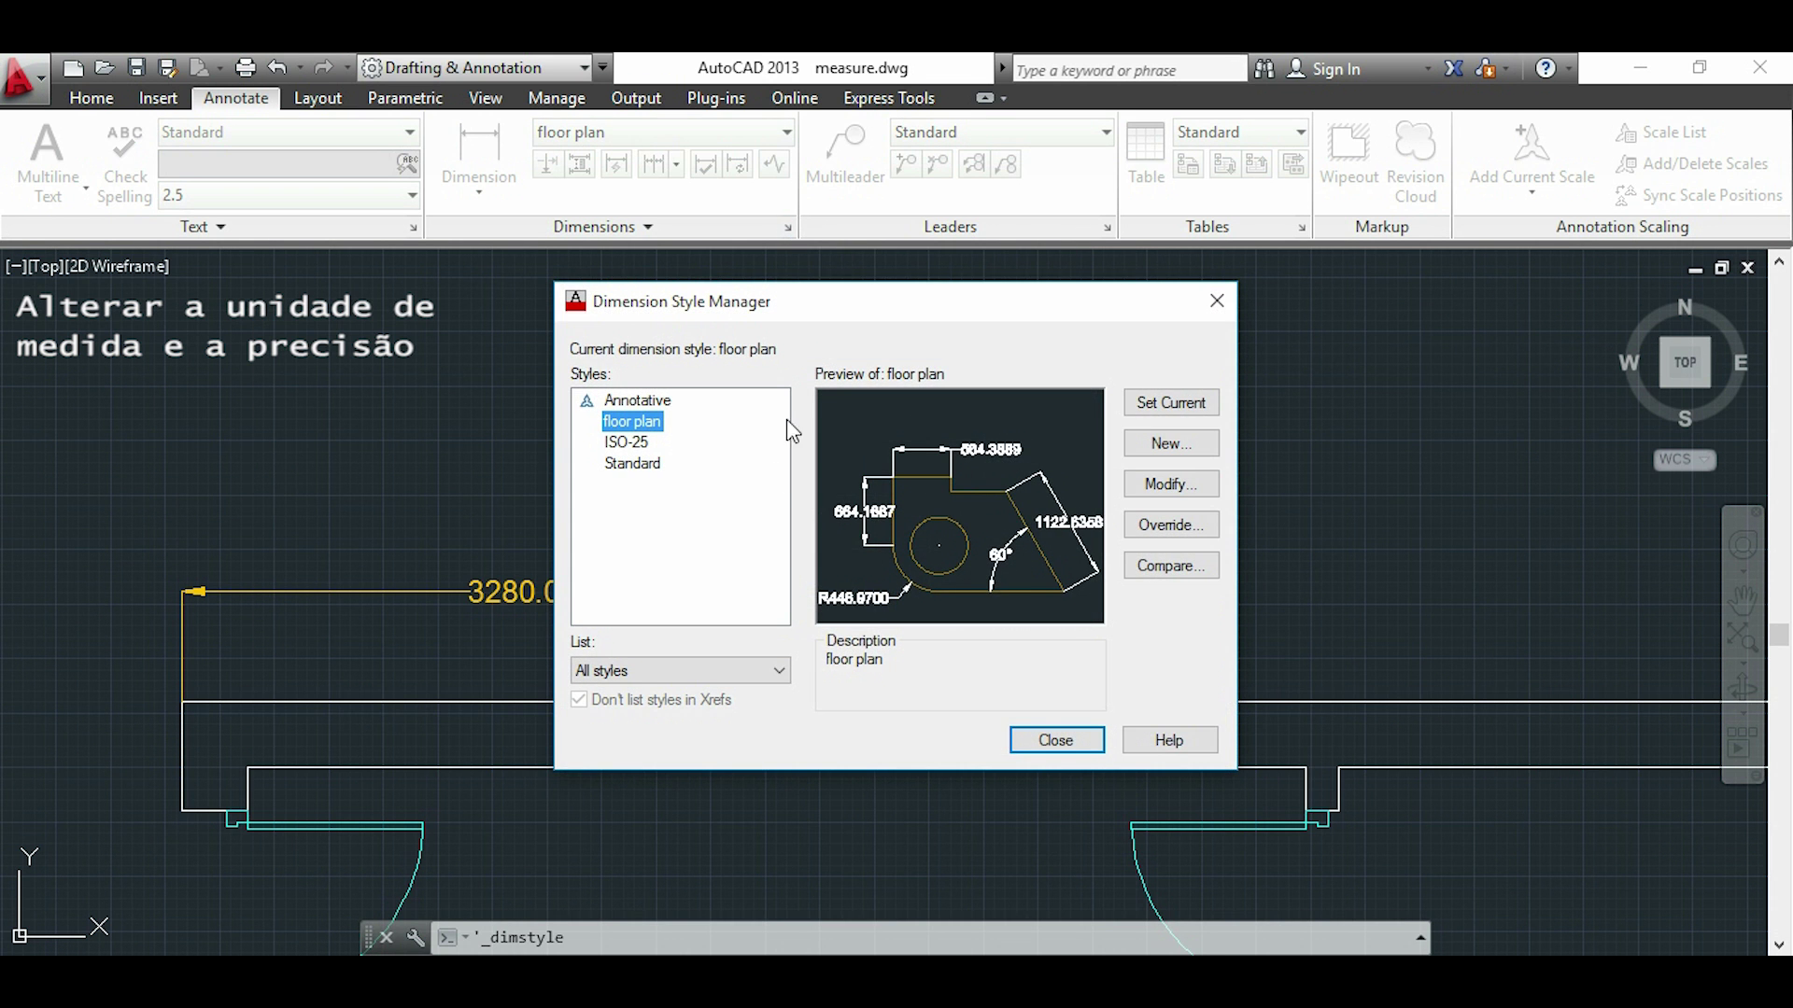
click(1192, 492)
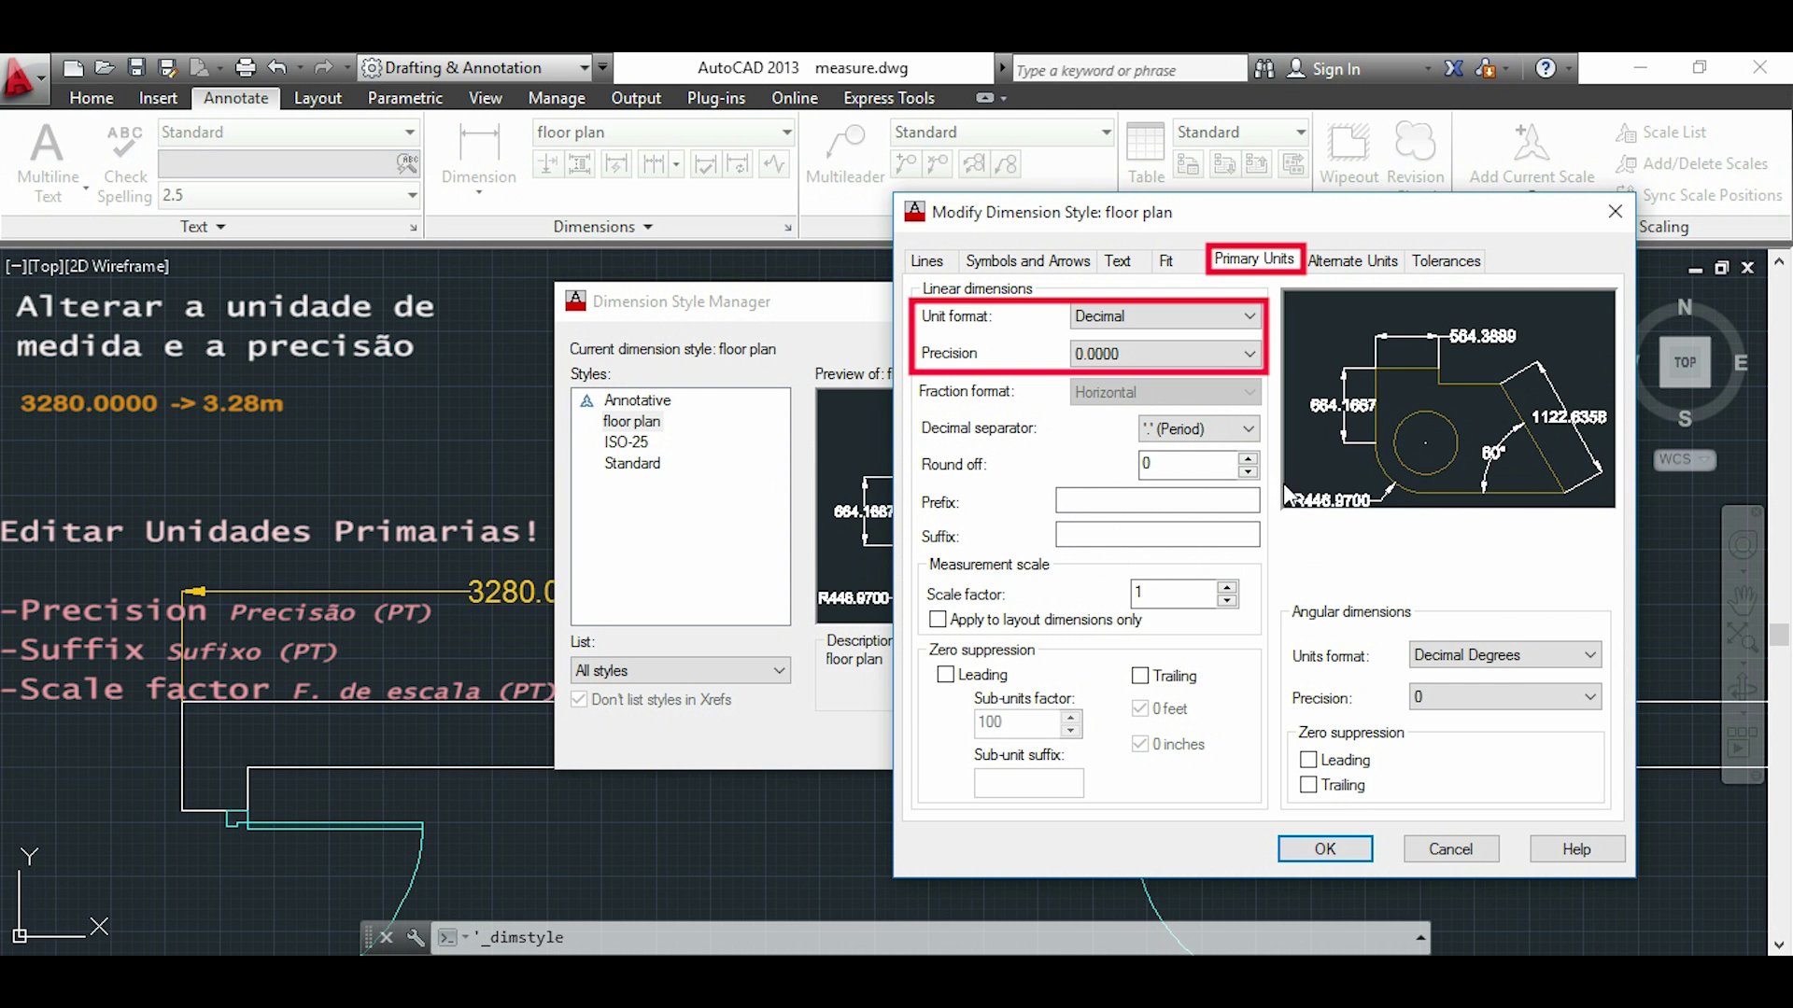
click(1249, 355)
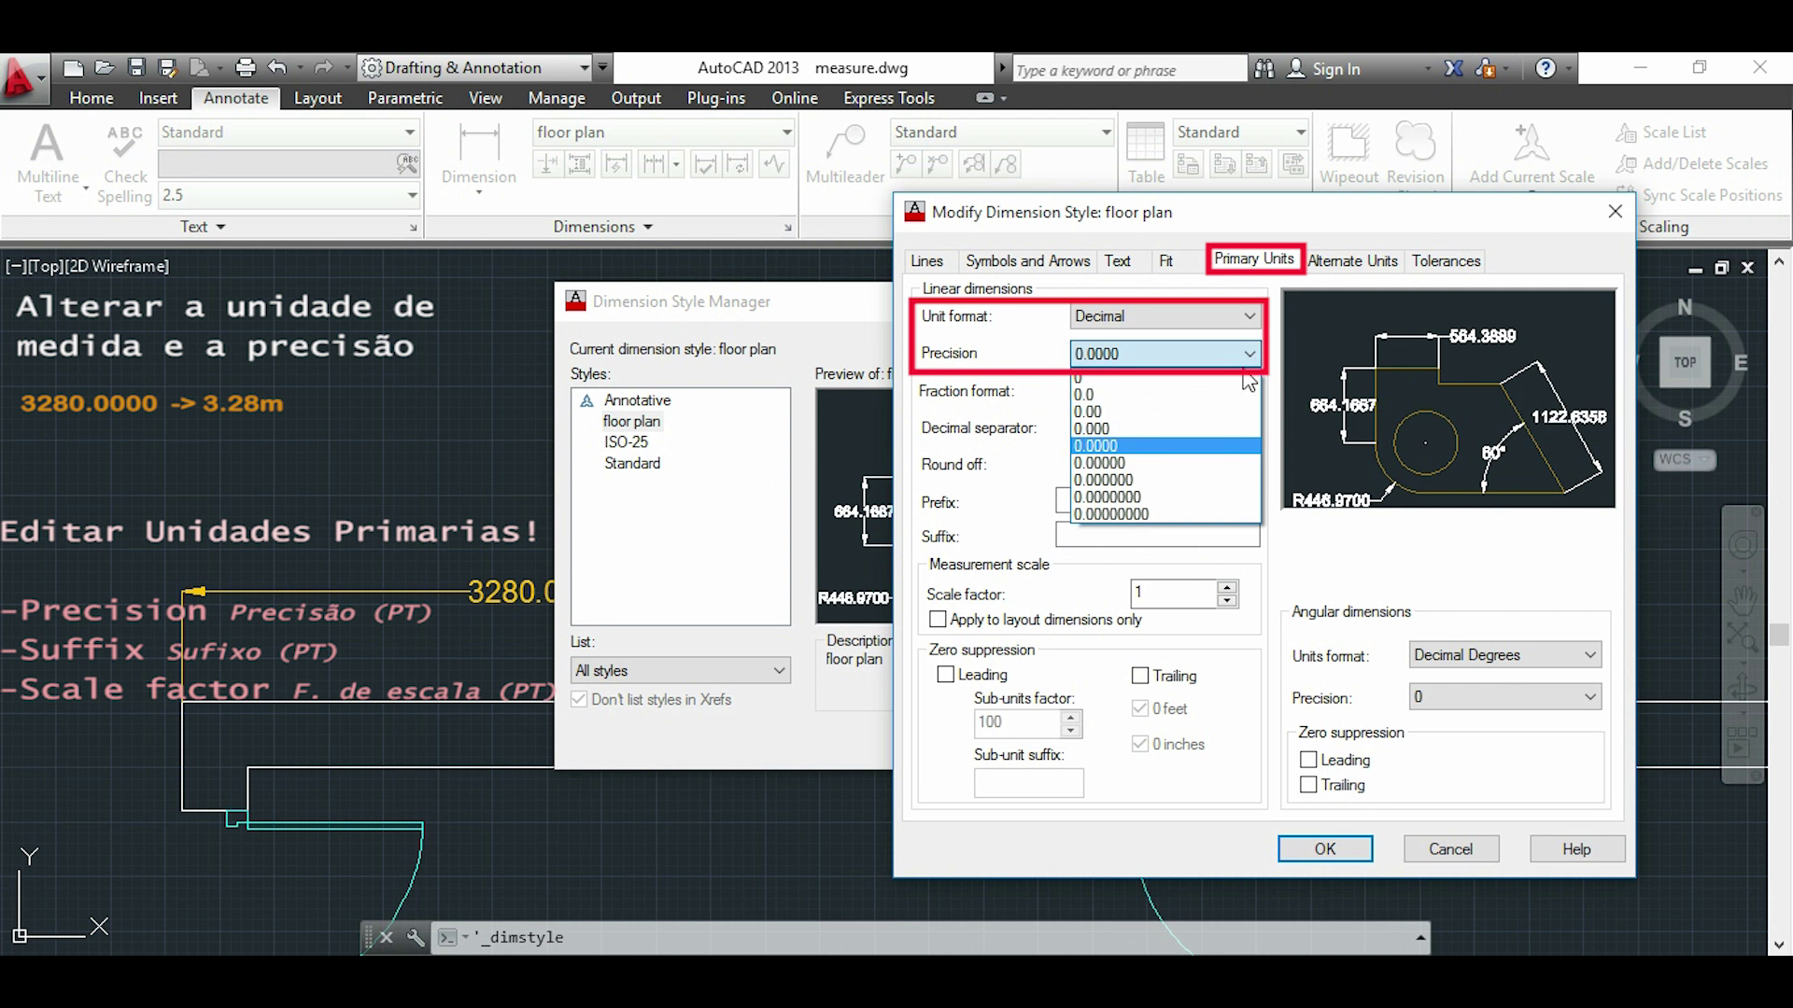
click(1215, 413)
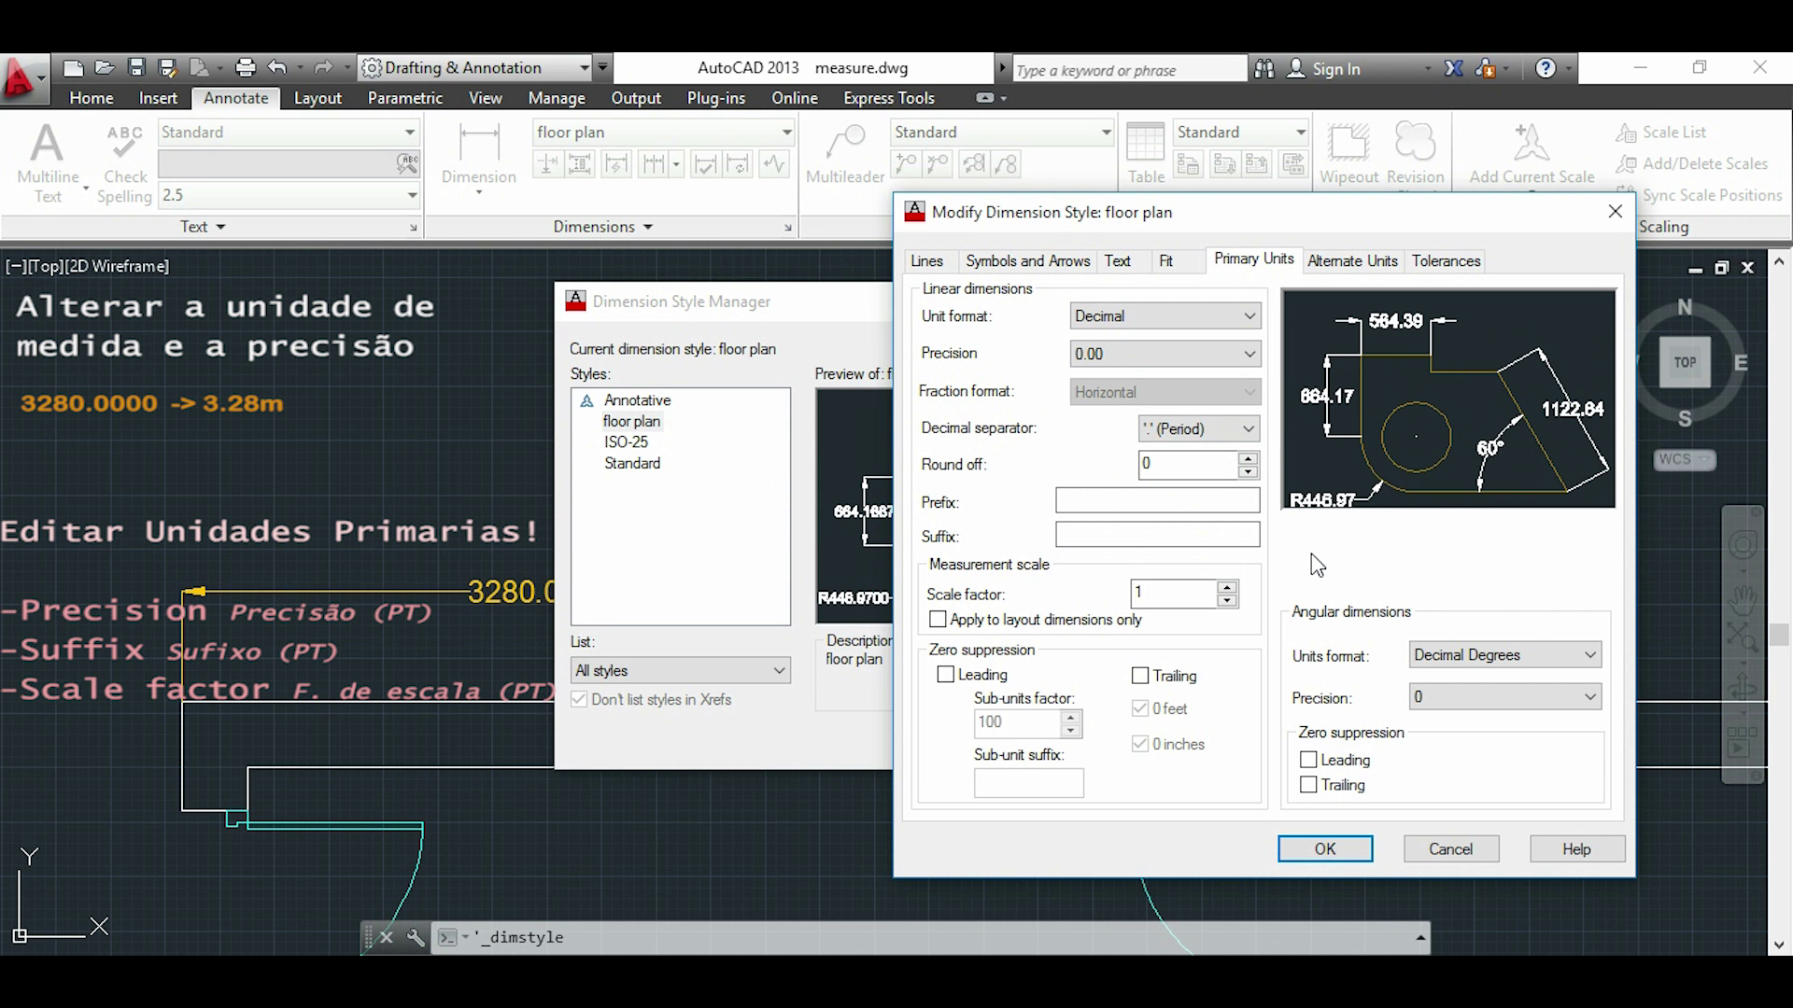
click(1251, 534)
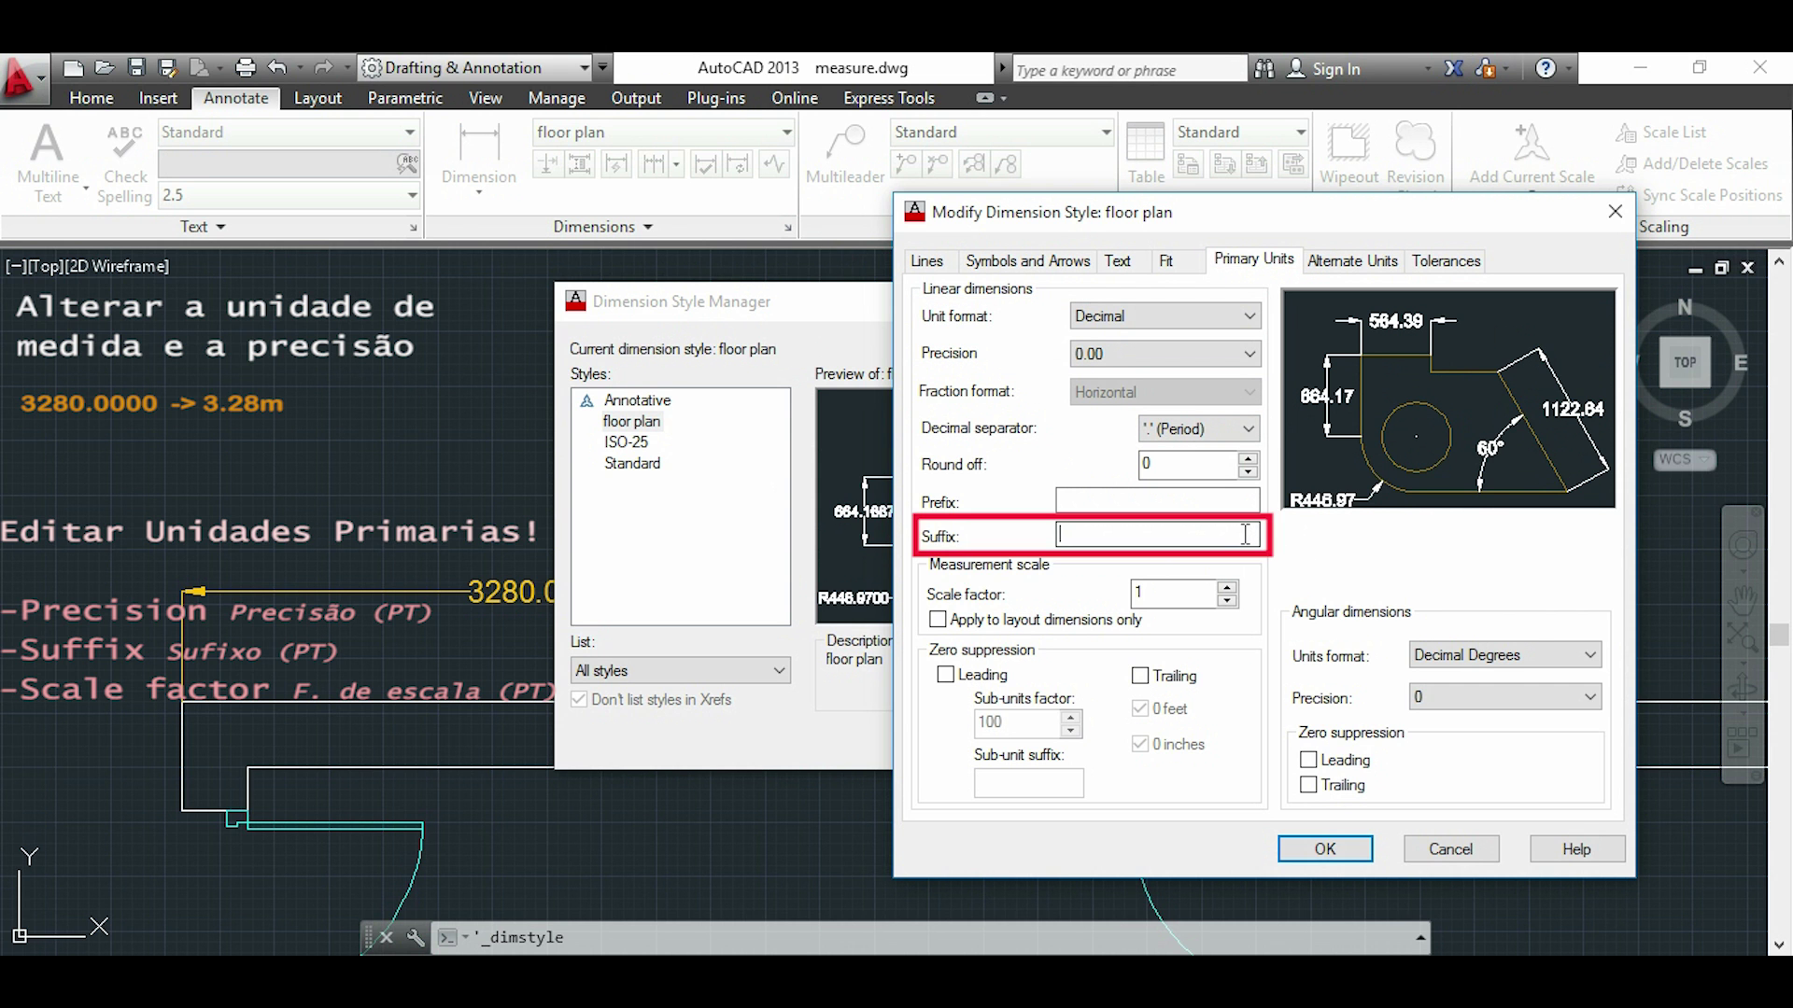
text(m)
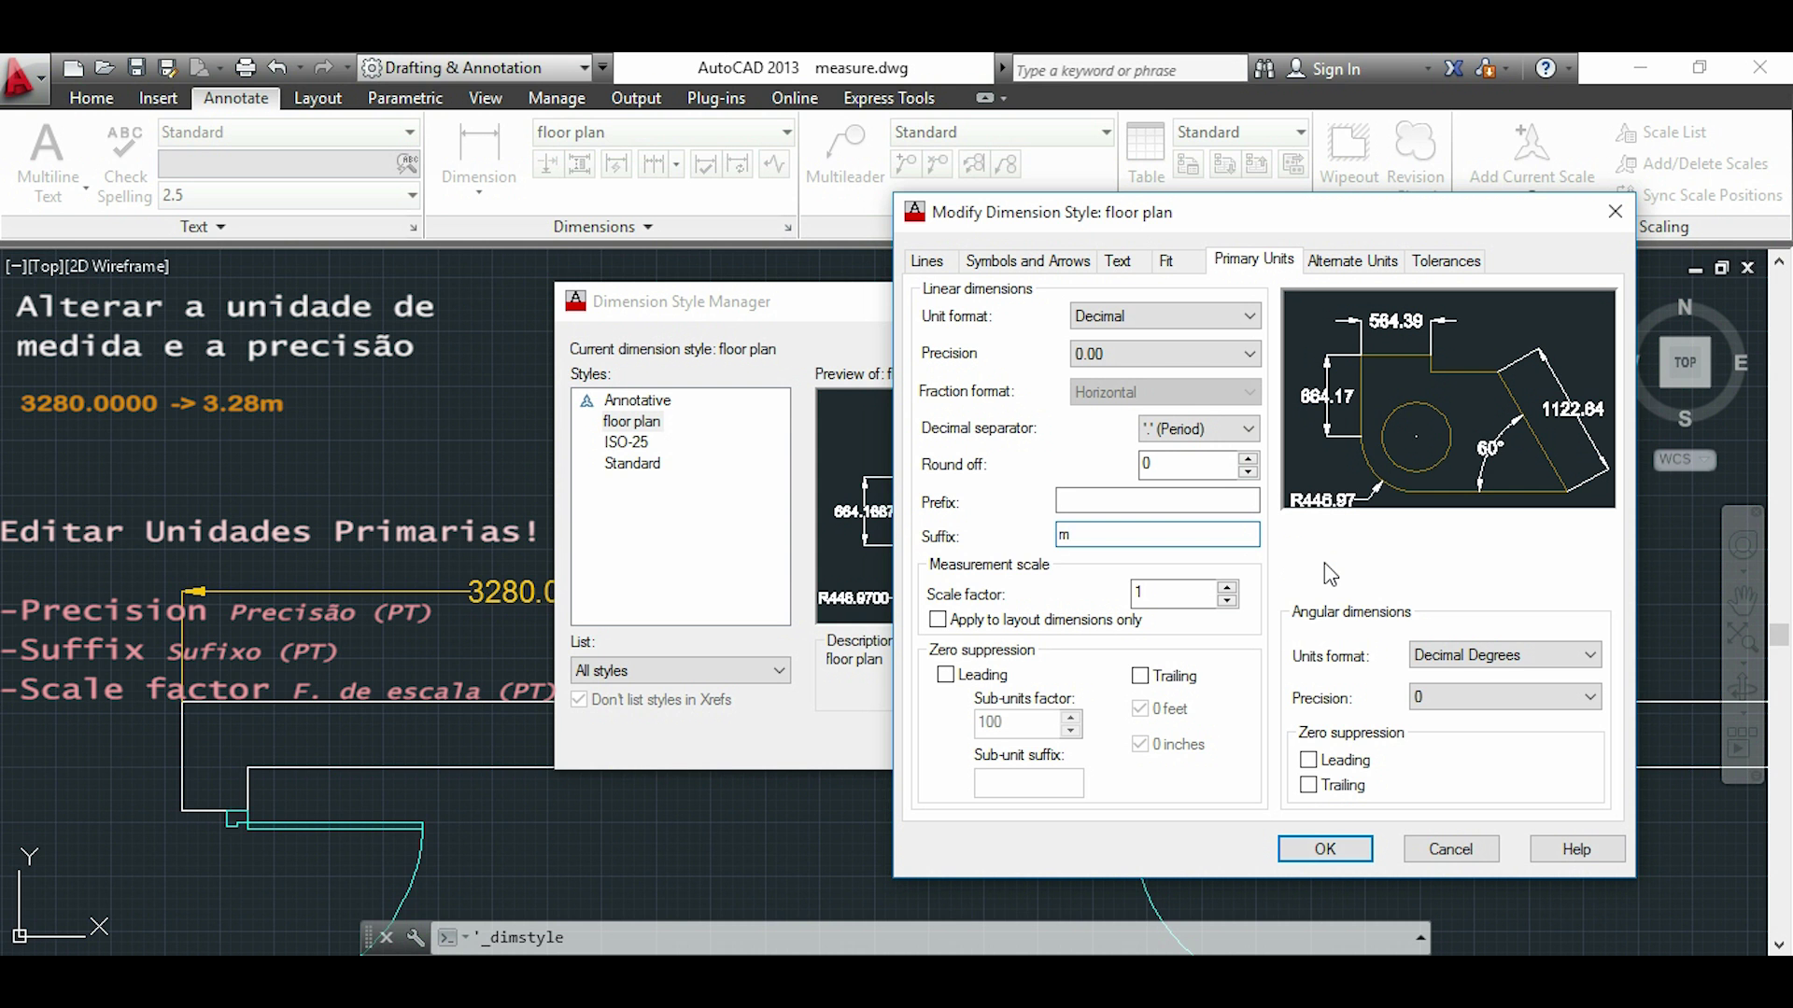
click(1203, 592)
key(BackSpace)
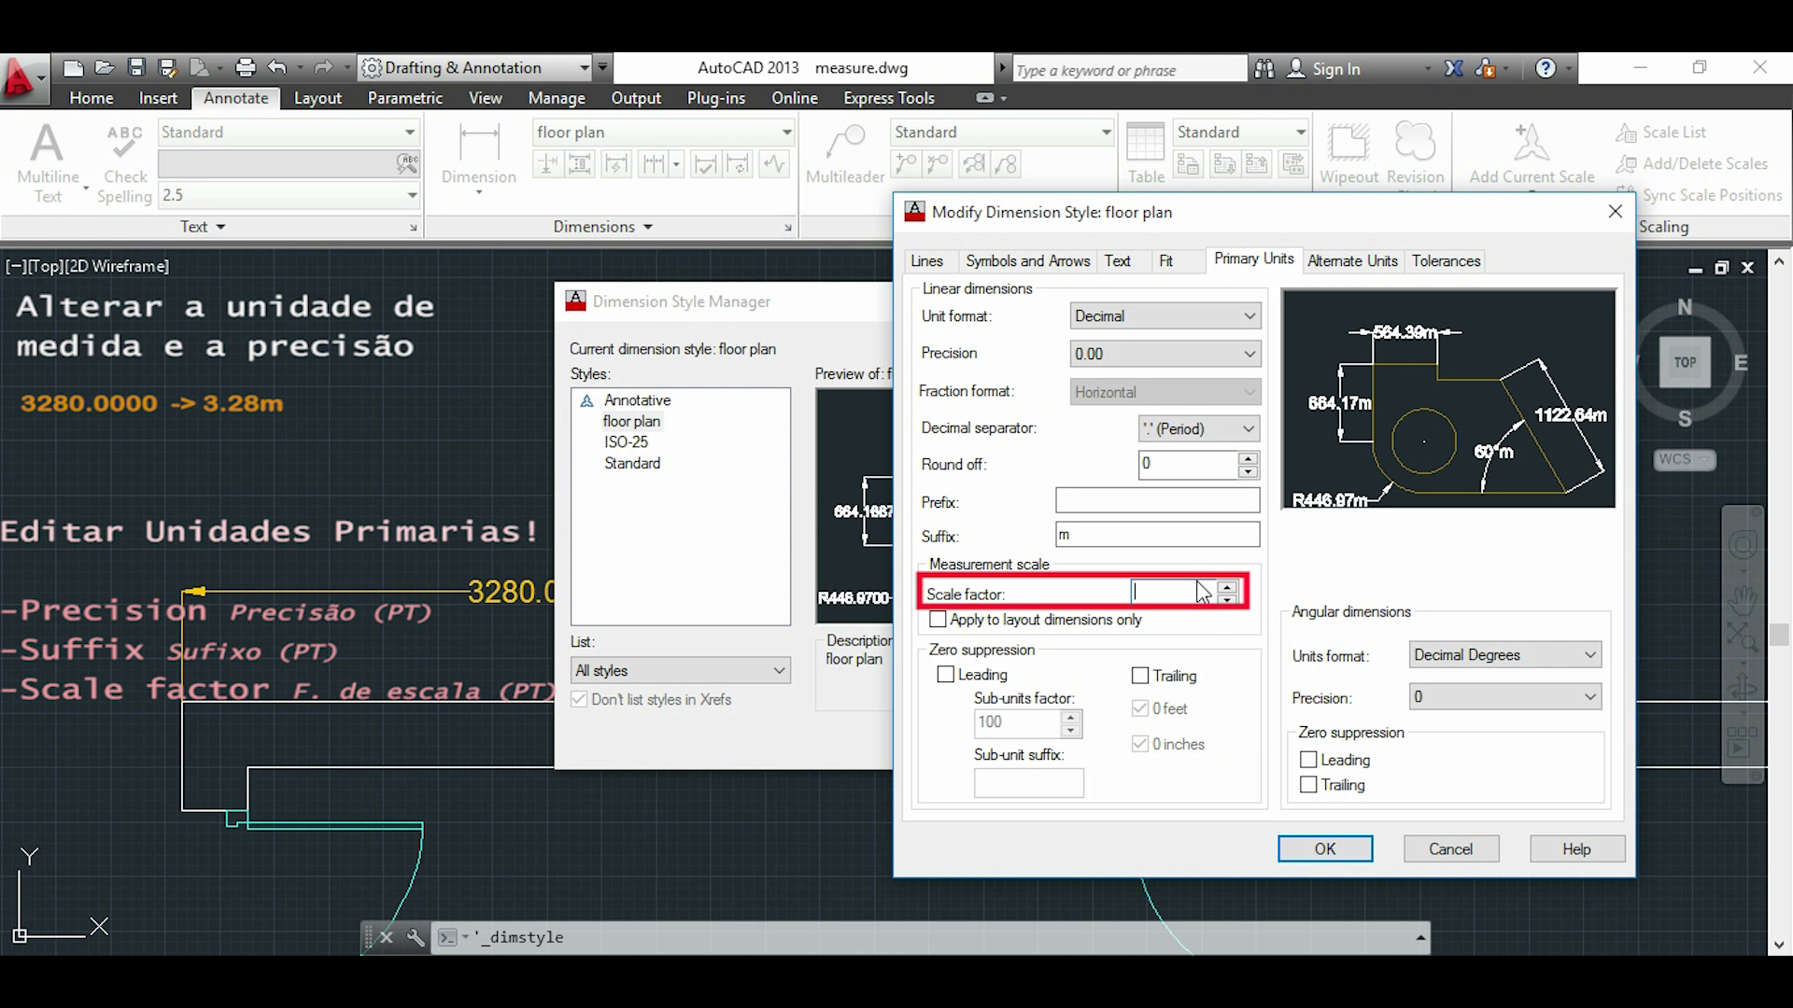
text(0.00)
text(1)
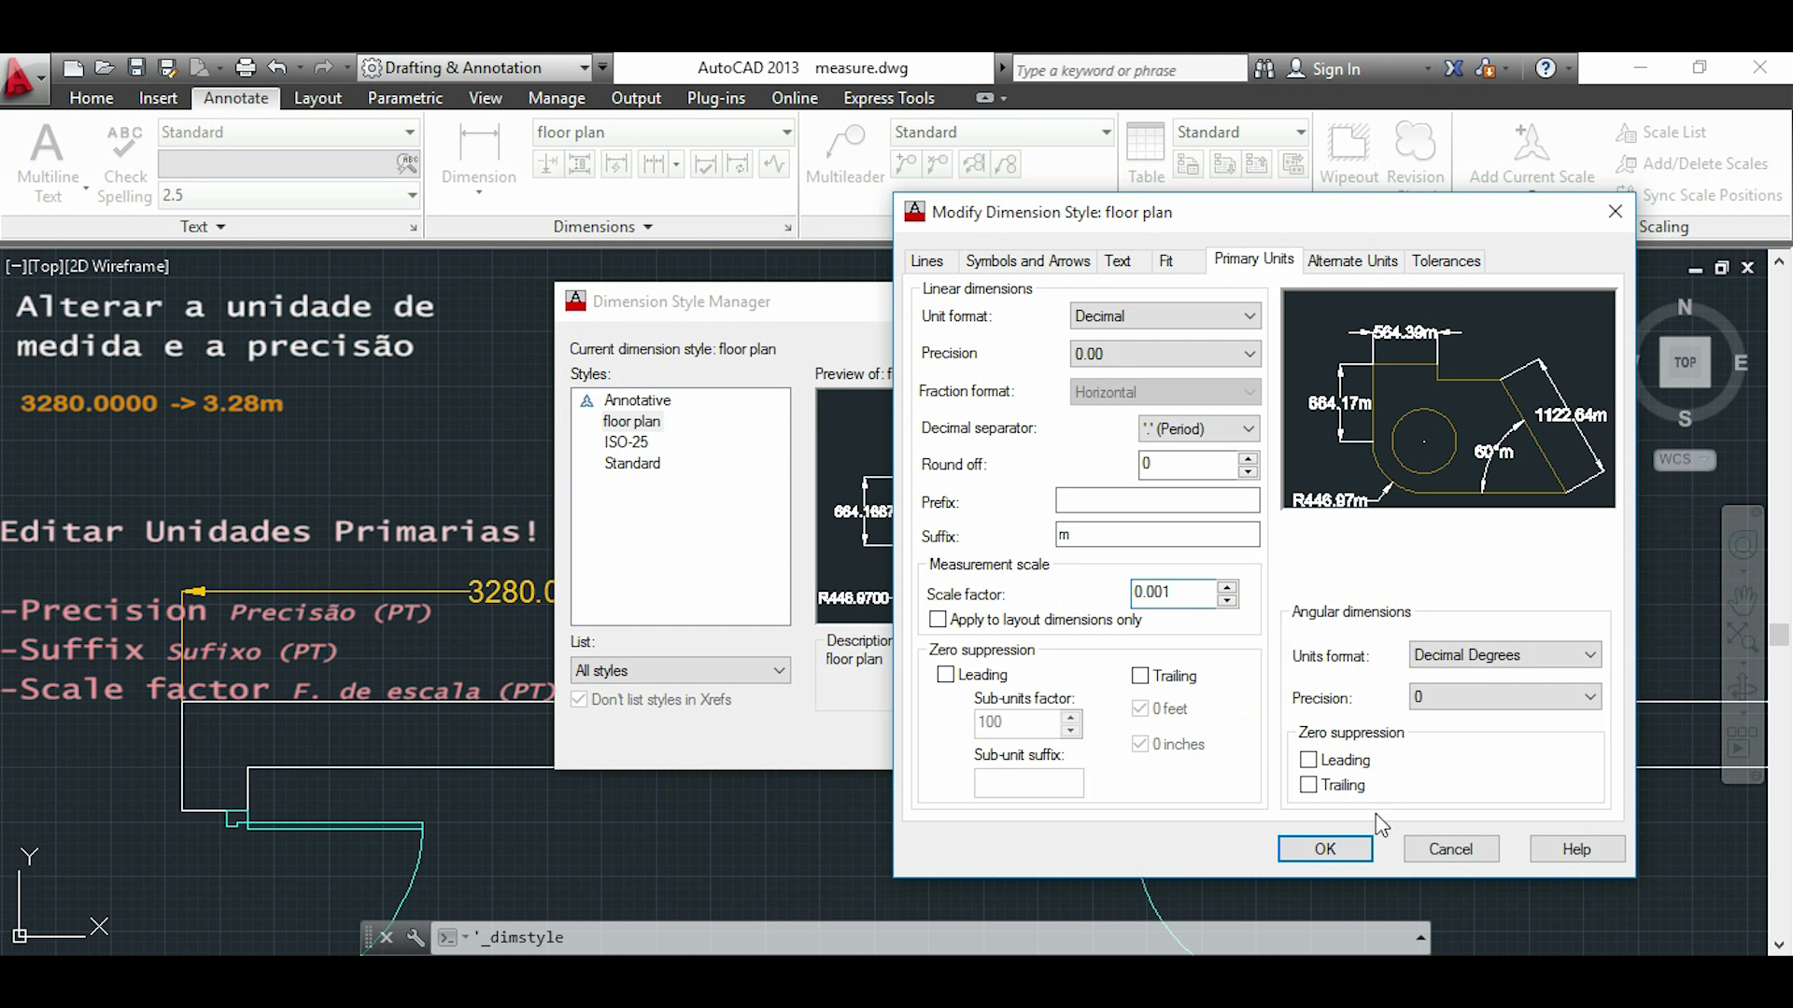
Step: Confirm the unit changes and close the style manager so the dimension reads 3.28m
click(1347, 857)
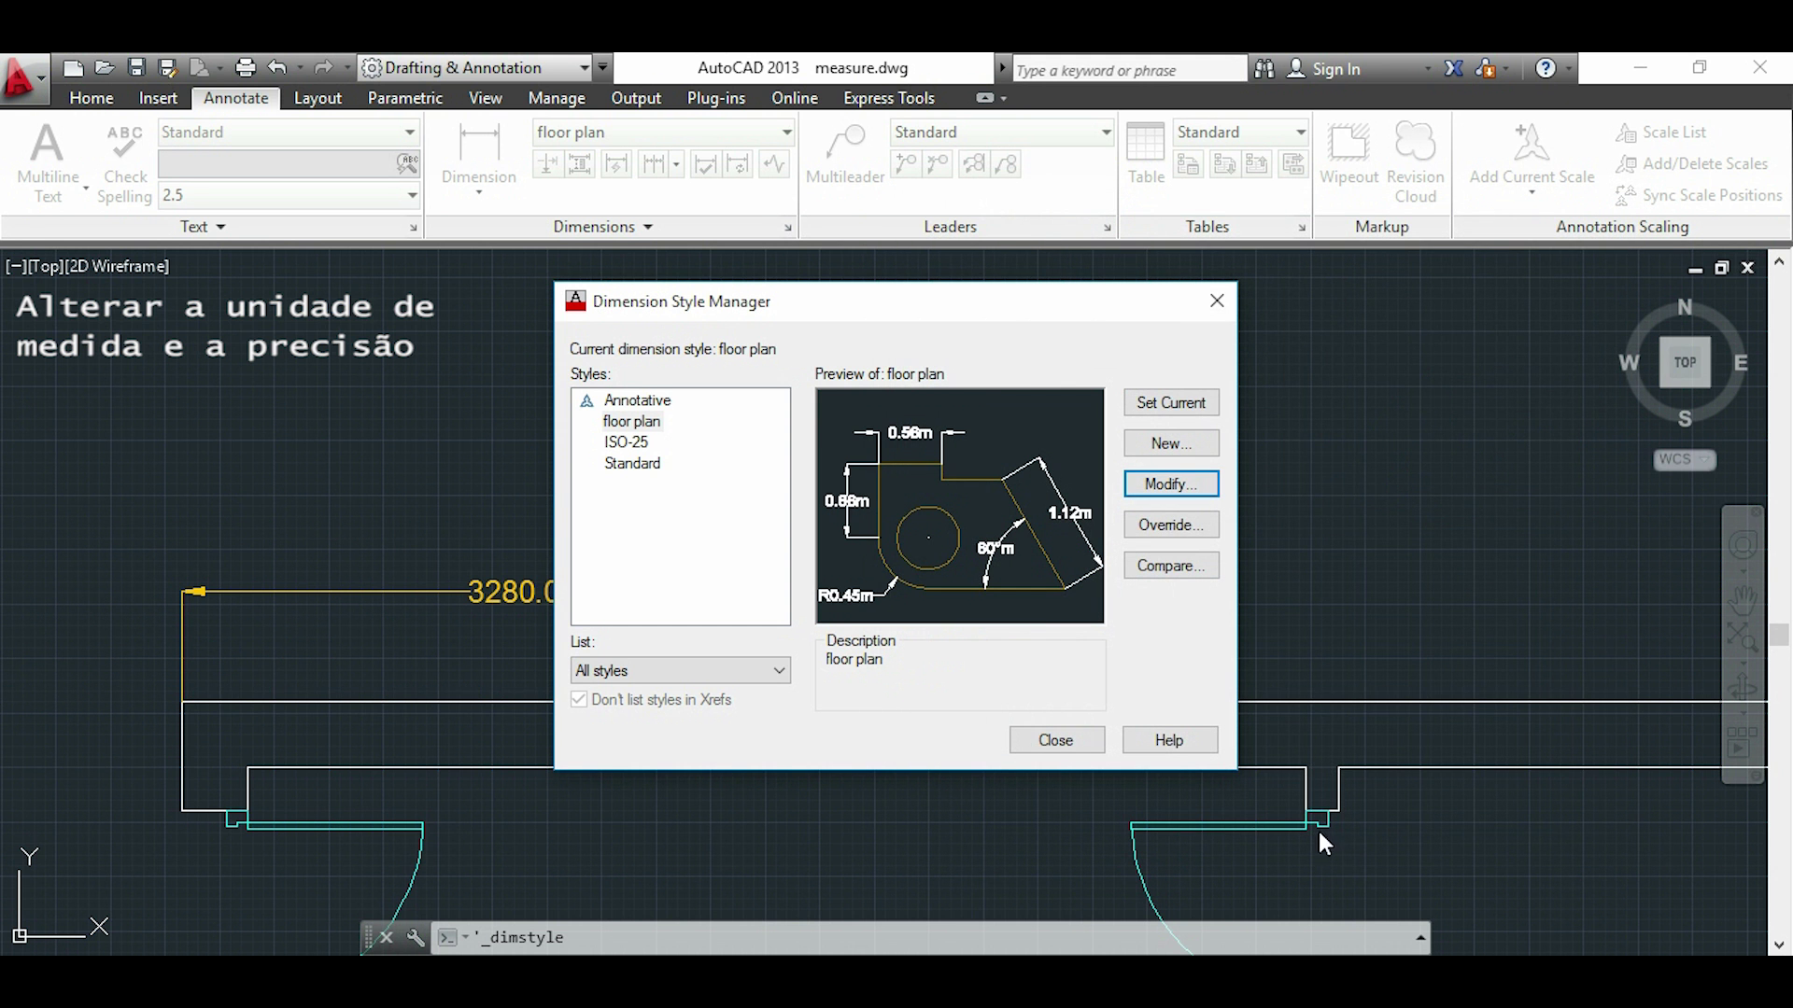
click(1071, 751)
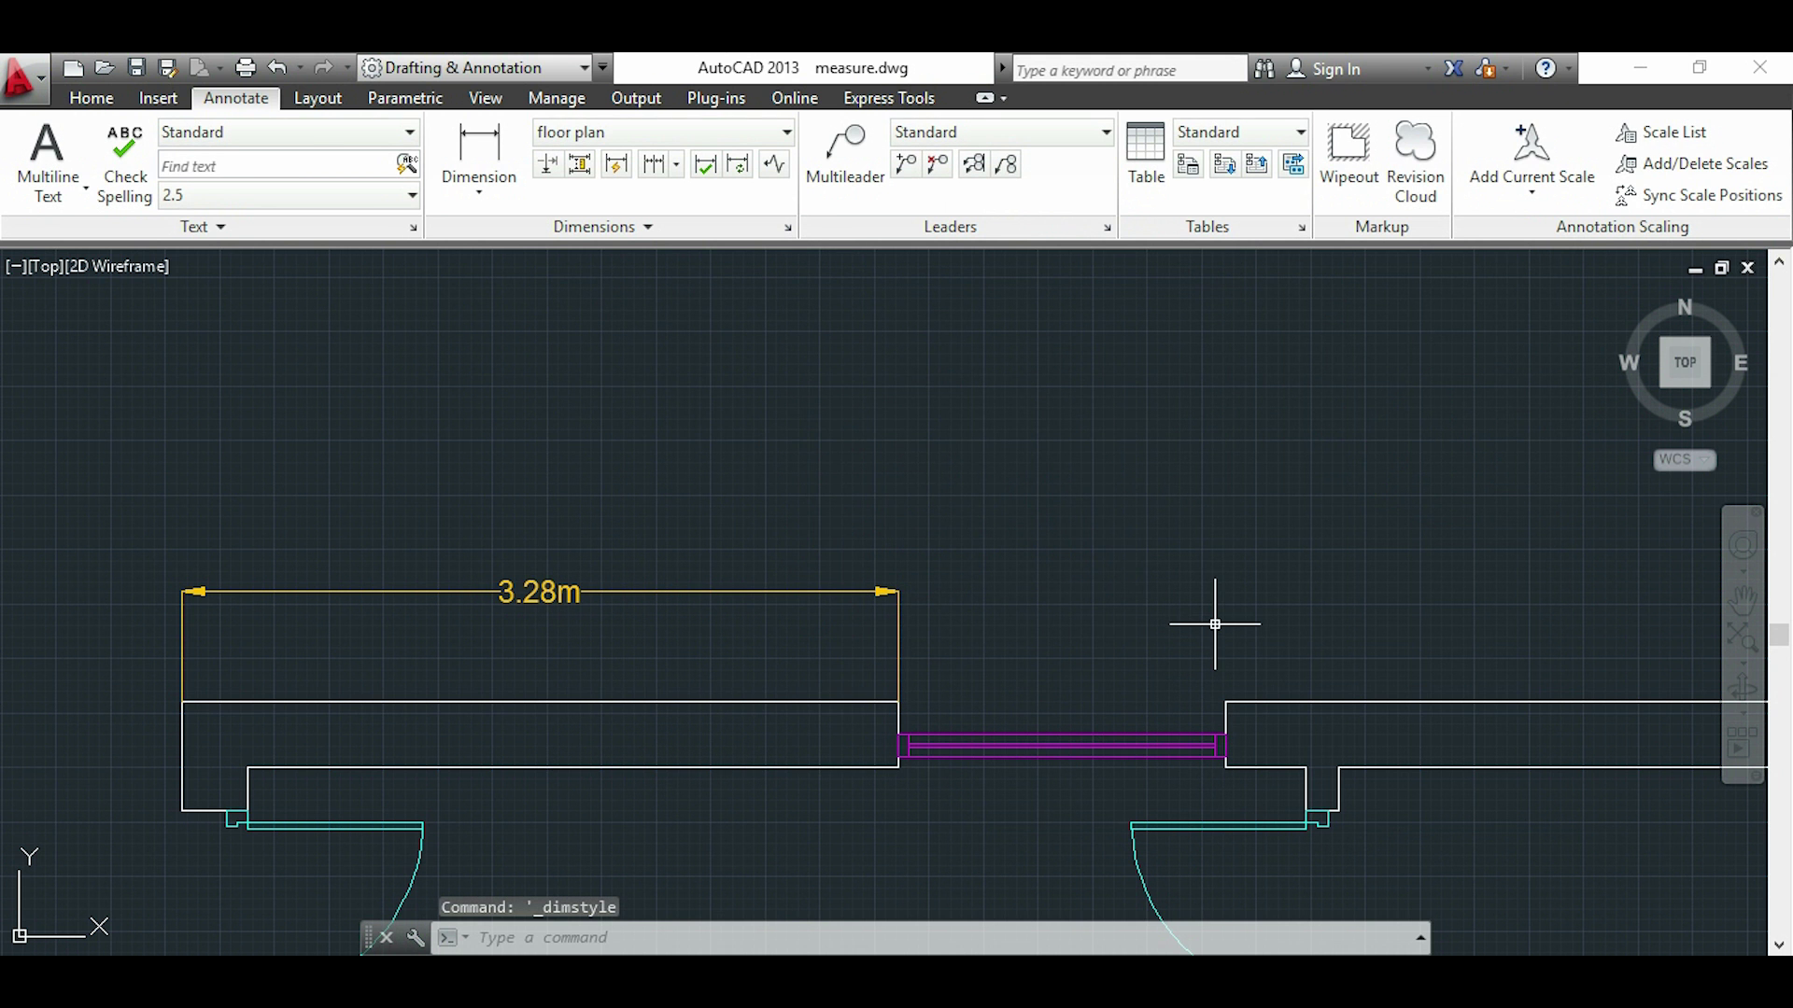